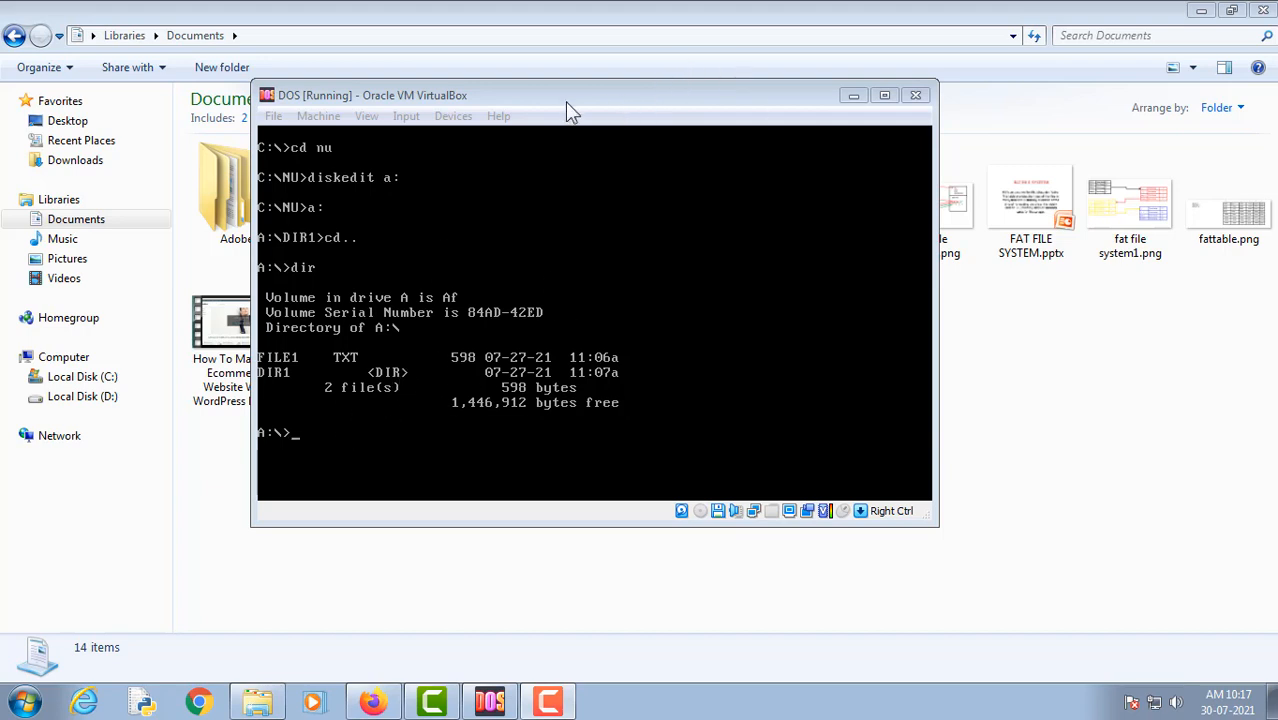
- List the contents of drive A: and display the text of file1.txt
drag(562, 90, 593, 102)
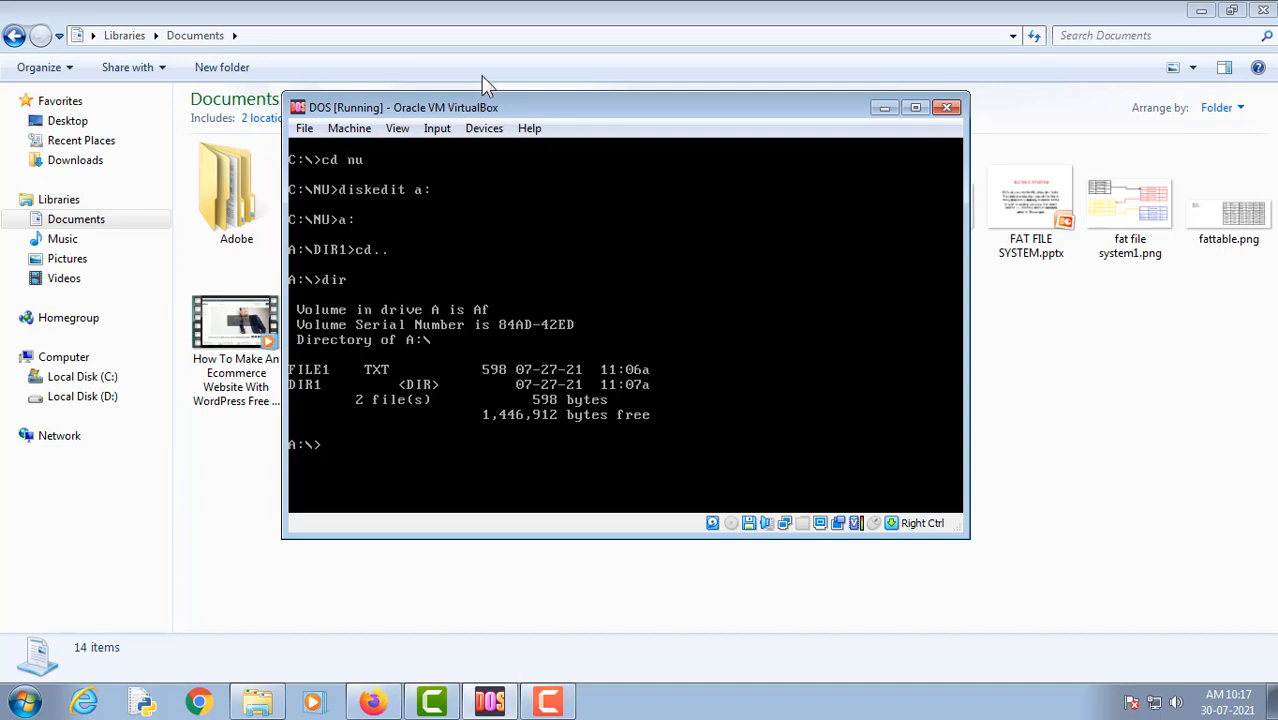
text(dir)
key(Return)
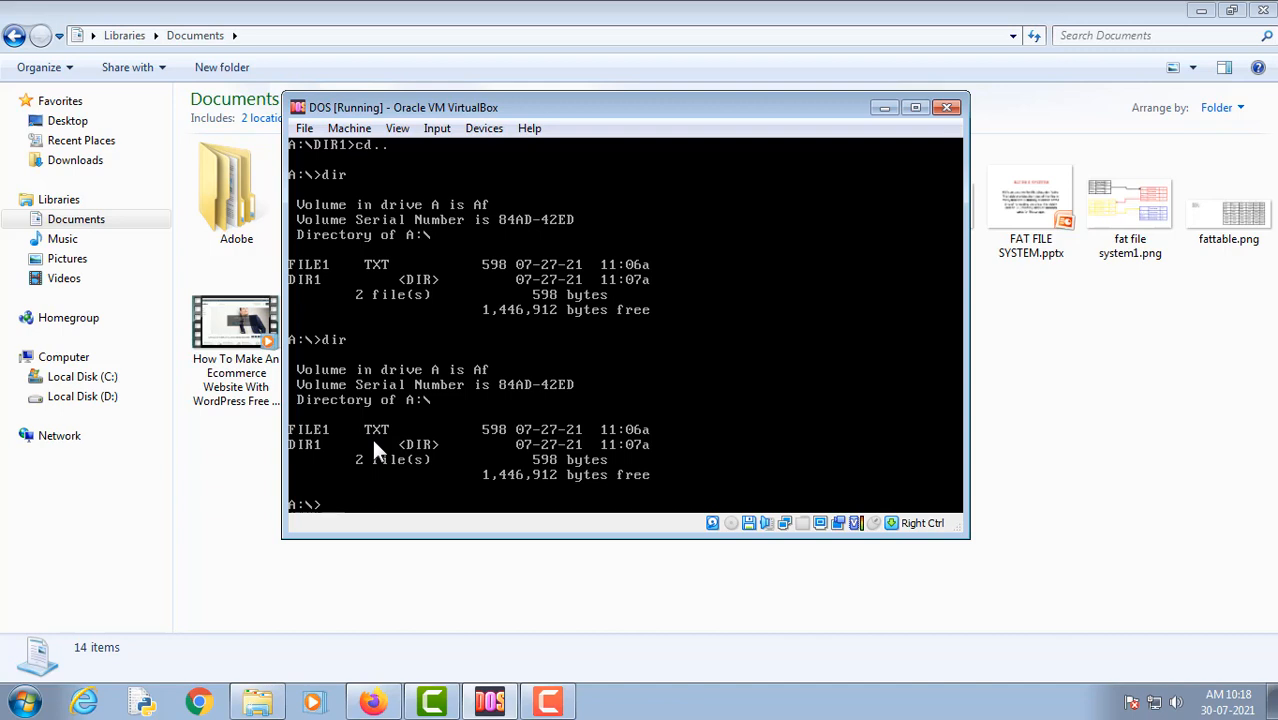
text(type f)
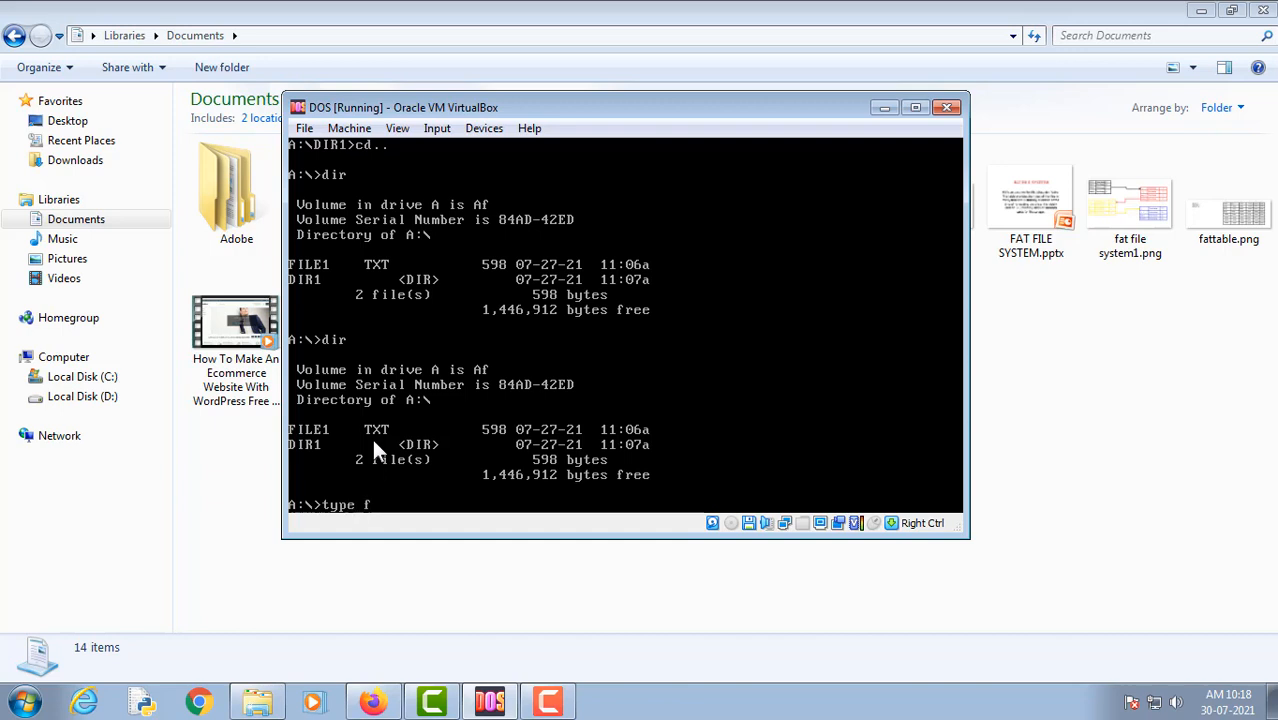
text(ile1.txt)
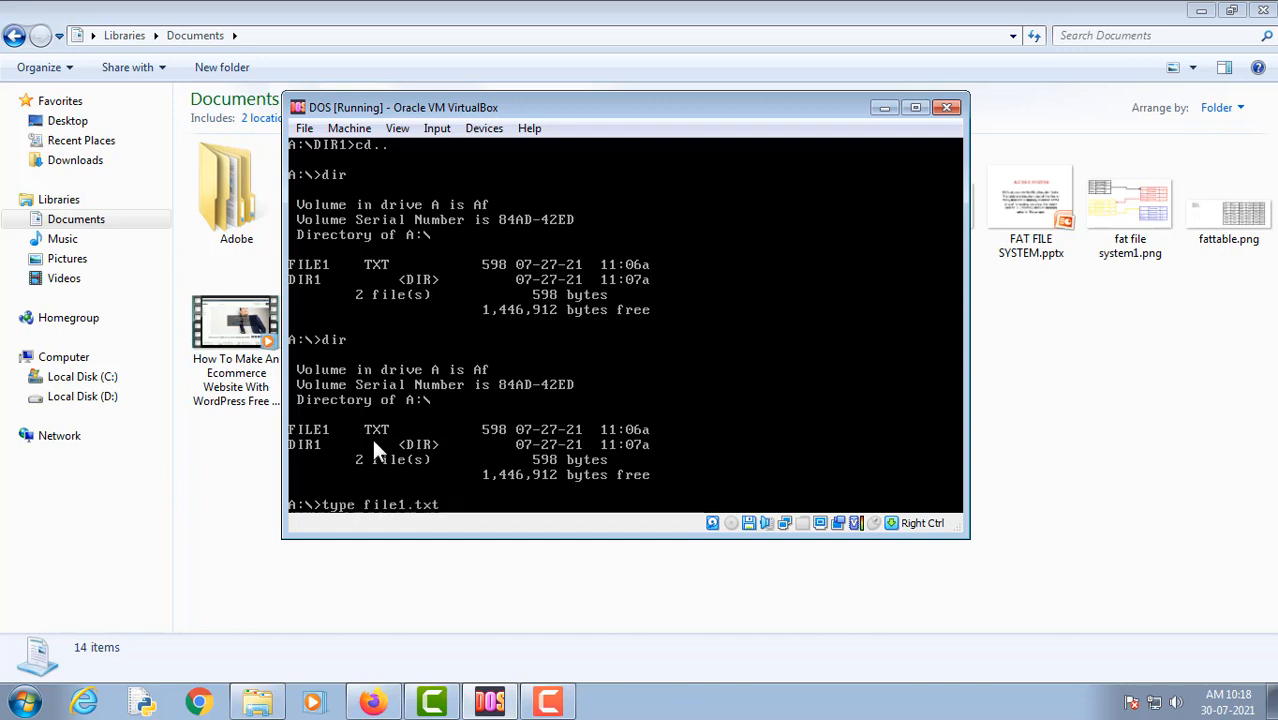
key(Return)
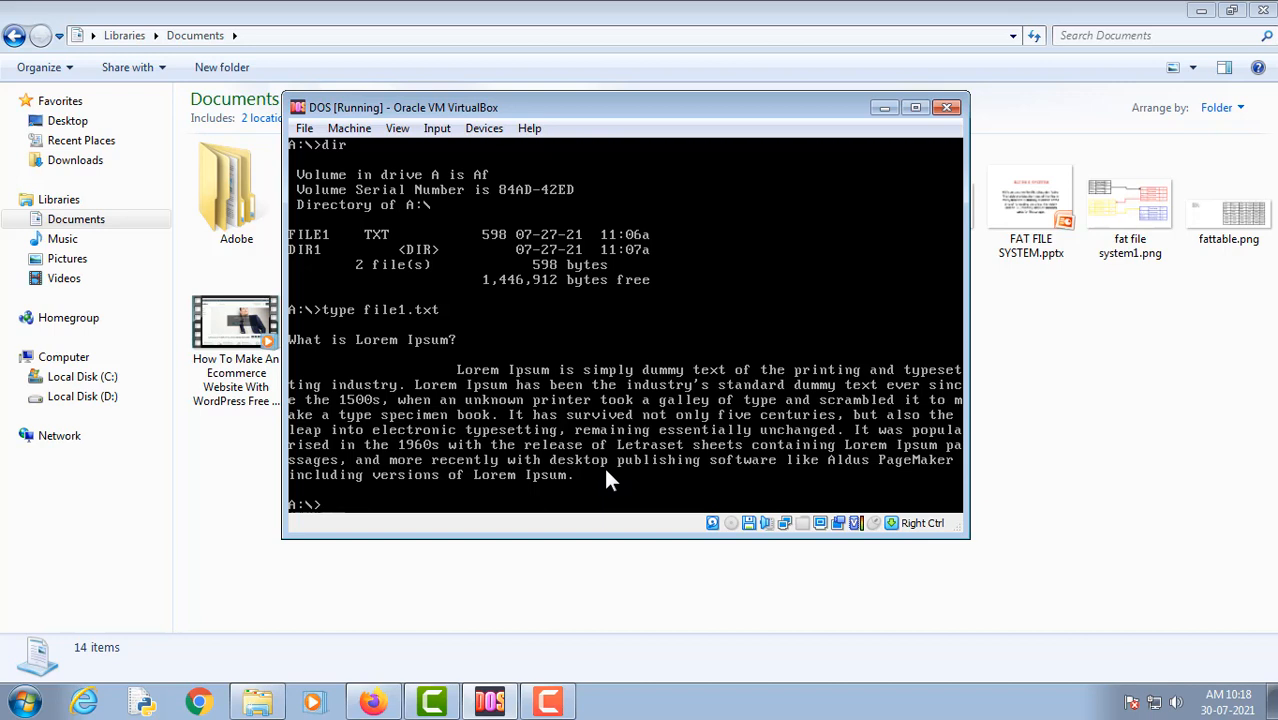
- Switch to drive C: and run diskedit on drive A: to examine the FILE1 TXT directory entry
text(c)
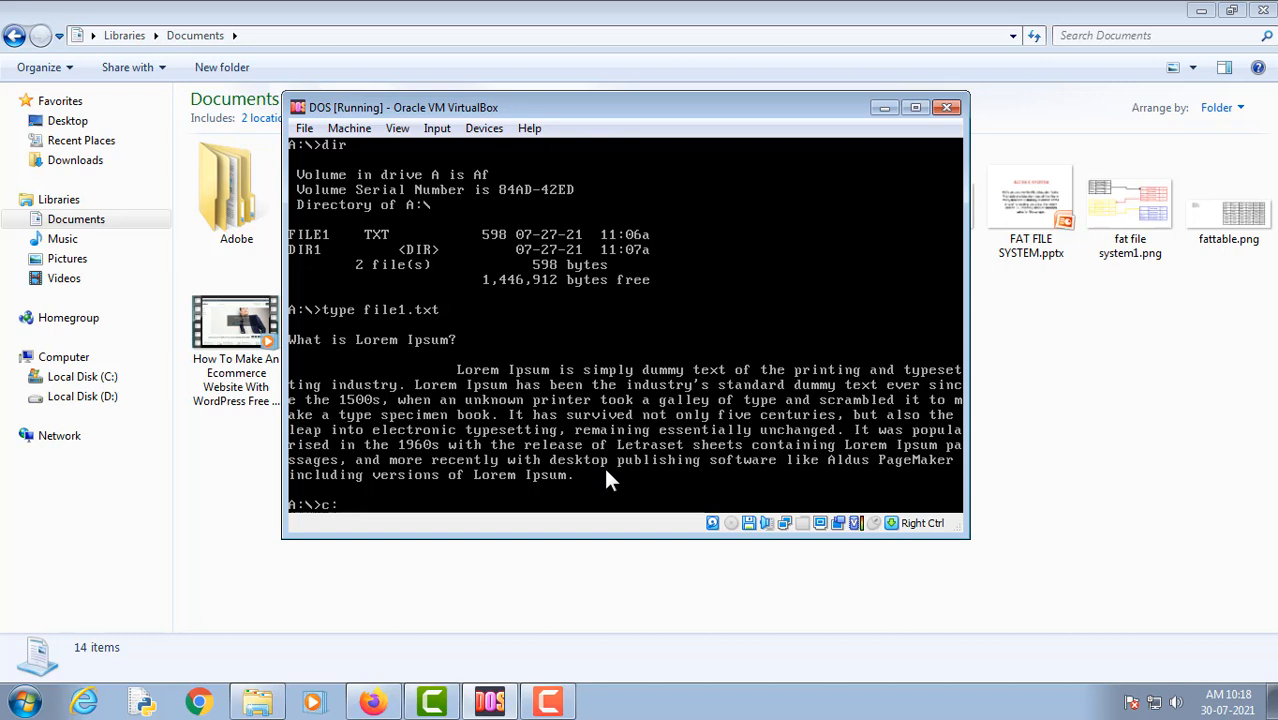
text(:)
key(Return)
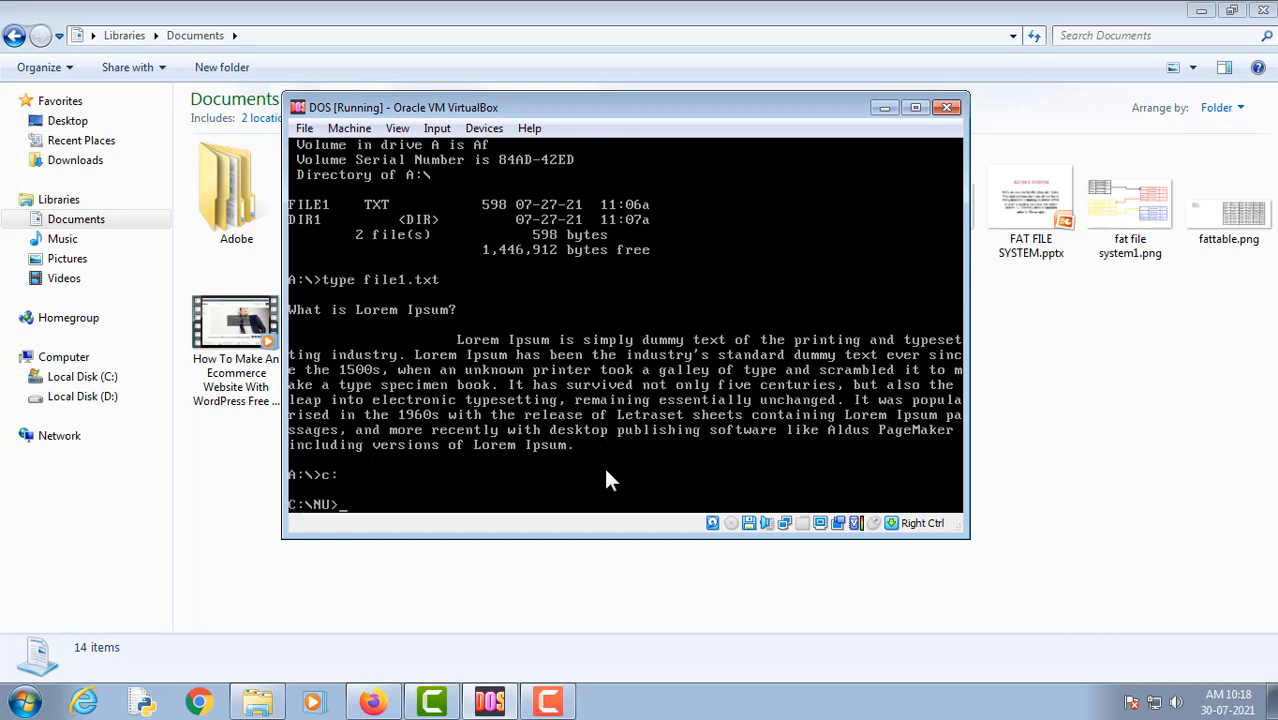
text(diskedit a:)
key(Return)
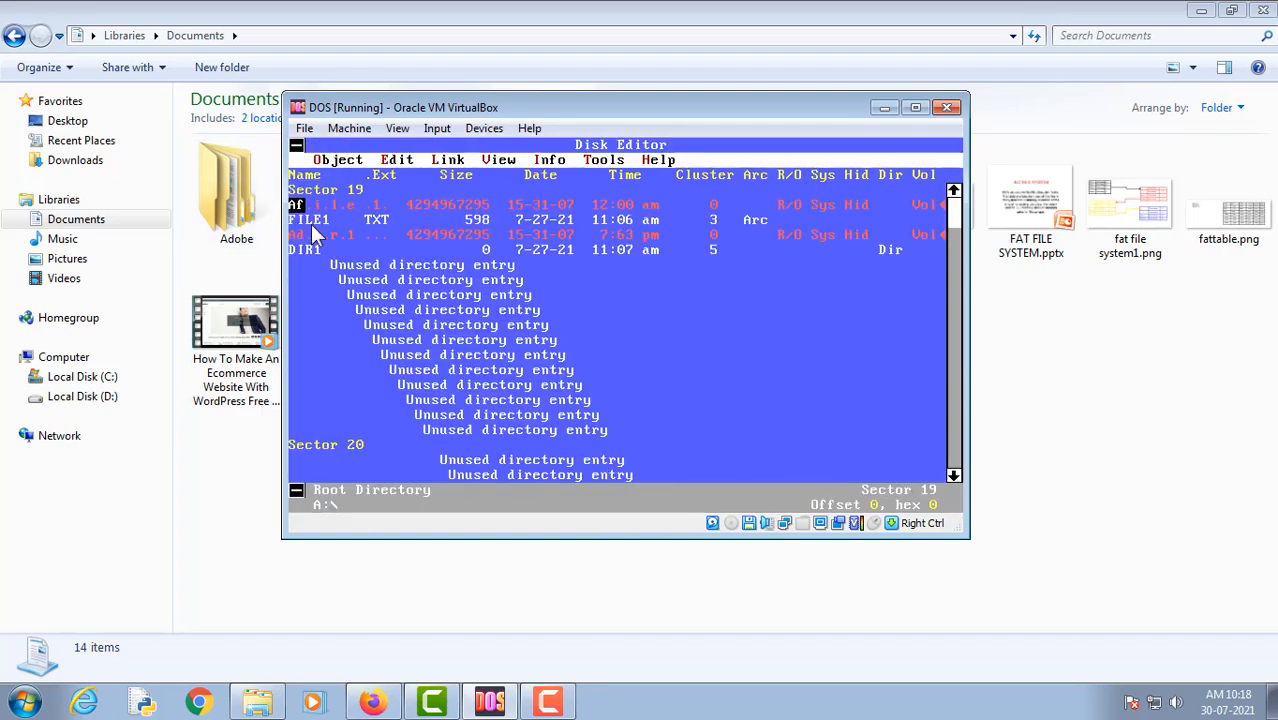
key(Down)
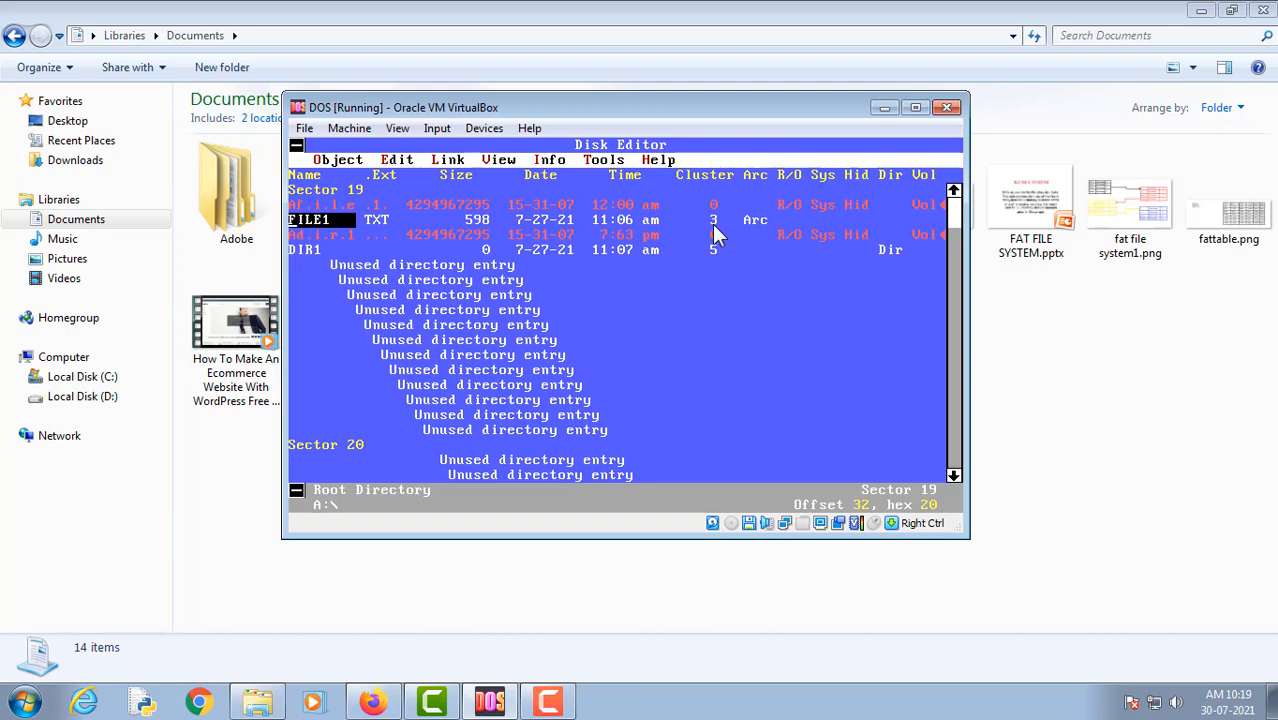
key(Escape)
- Return to drive A:, delete file1.txt, and list the directory to check the deletion
text(a:)
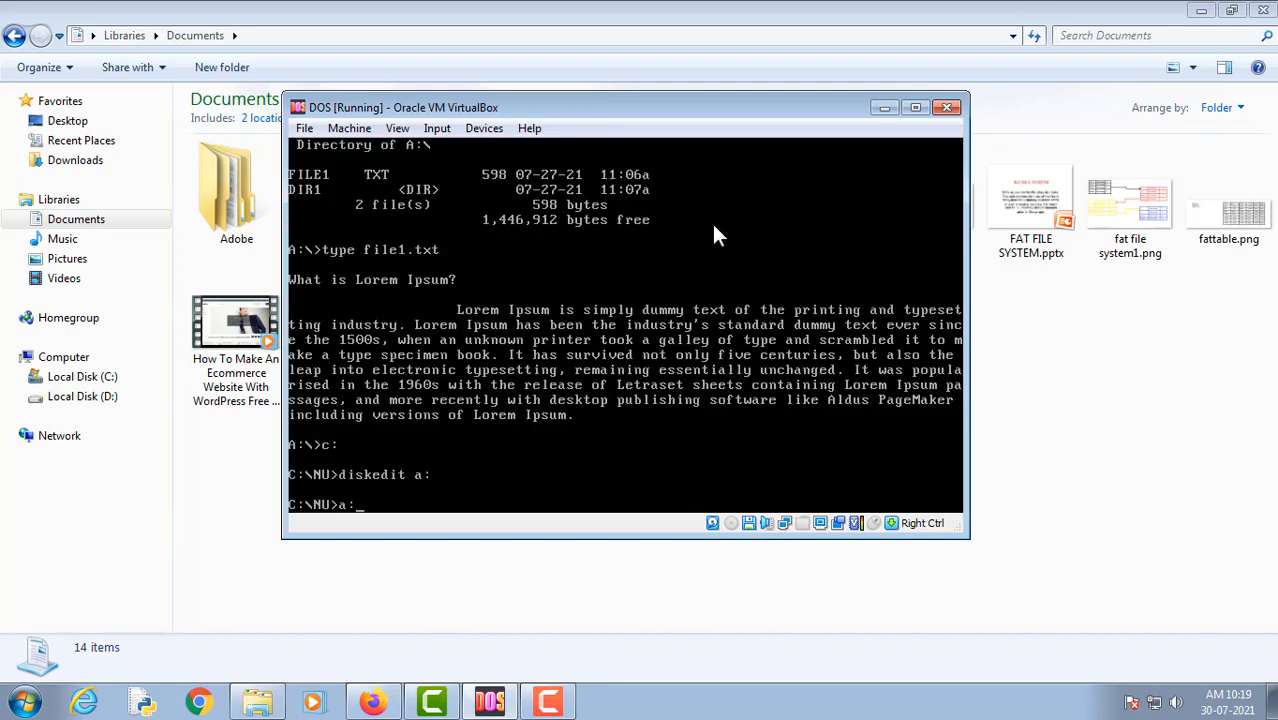
key(Return)
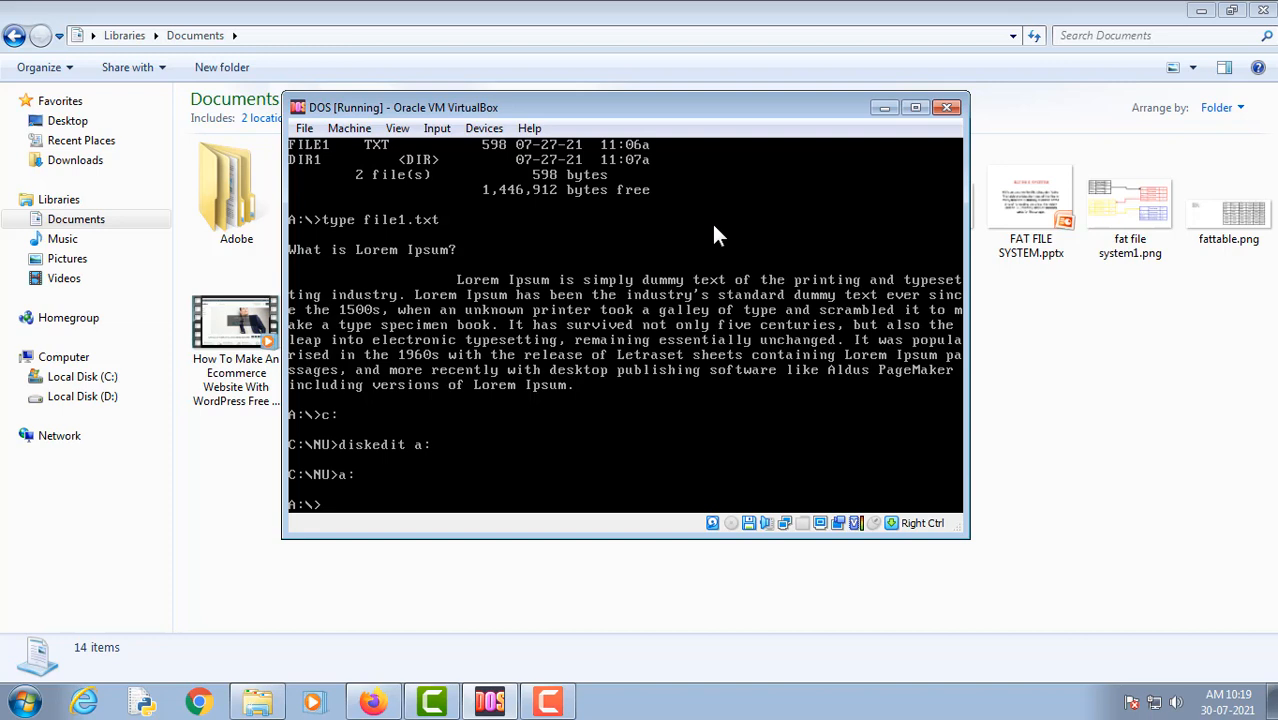
text(dir)
key(Return)
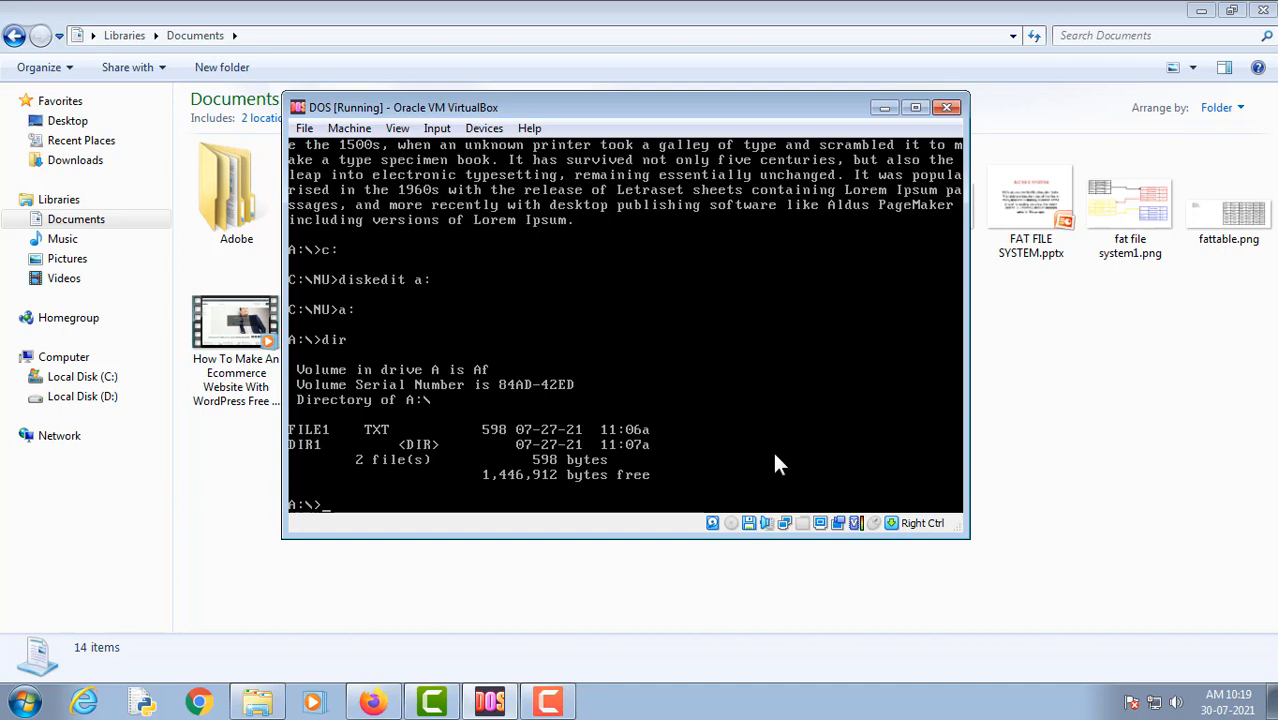
text(del file)
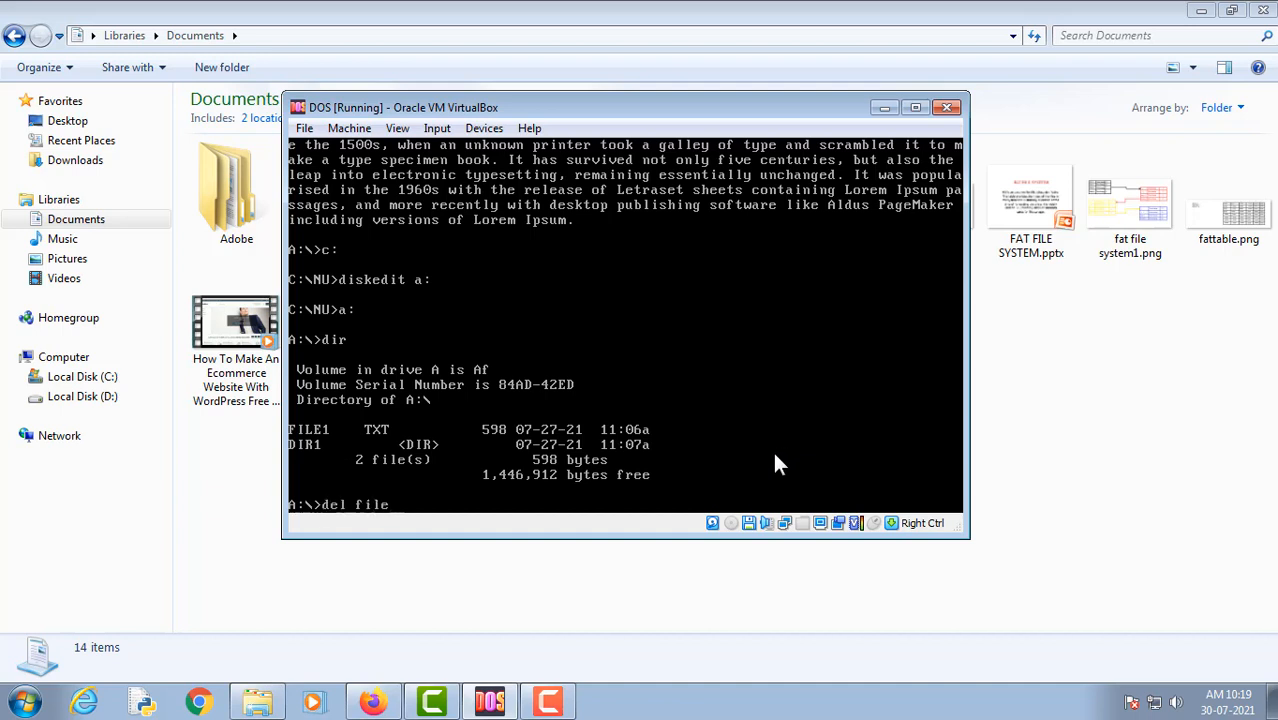
text(1.txt)
key(Return)
text(dir)
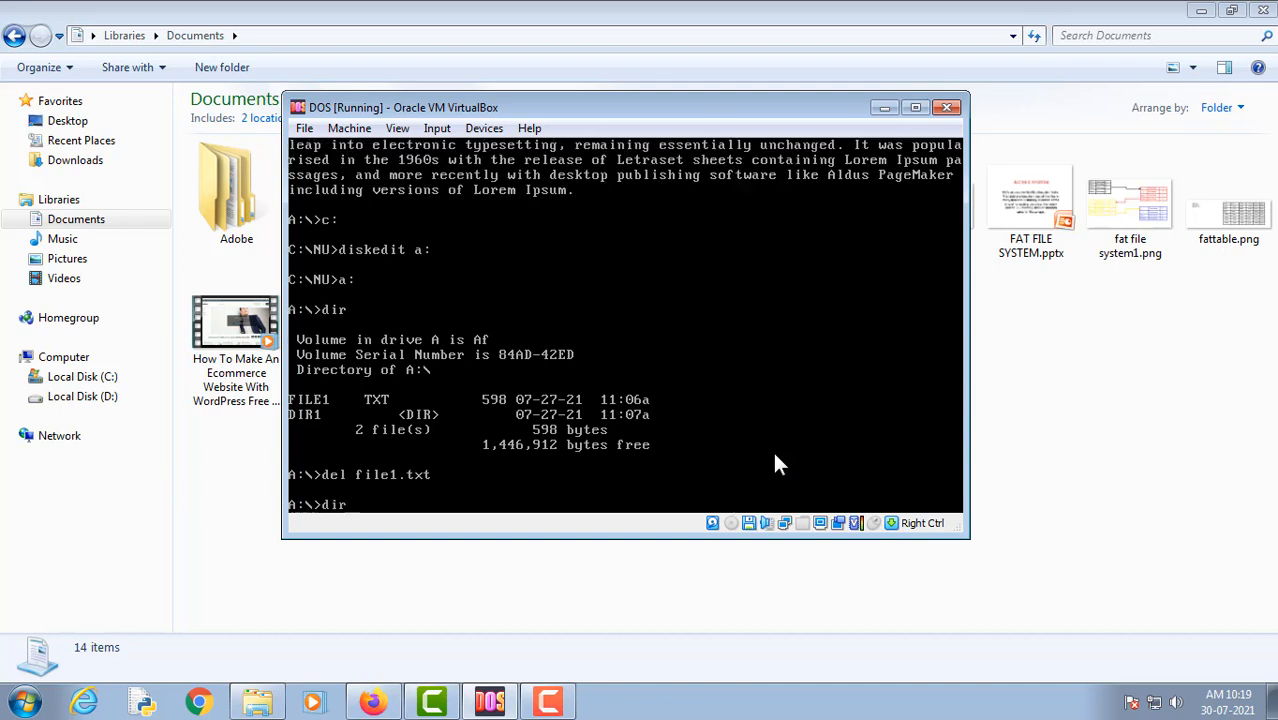
key(Return)
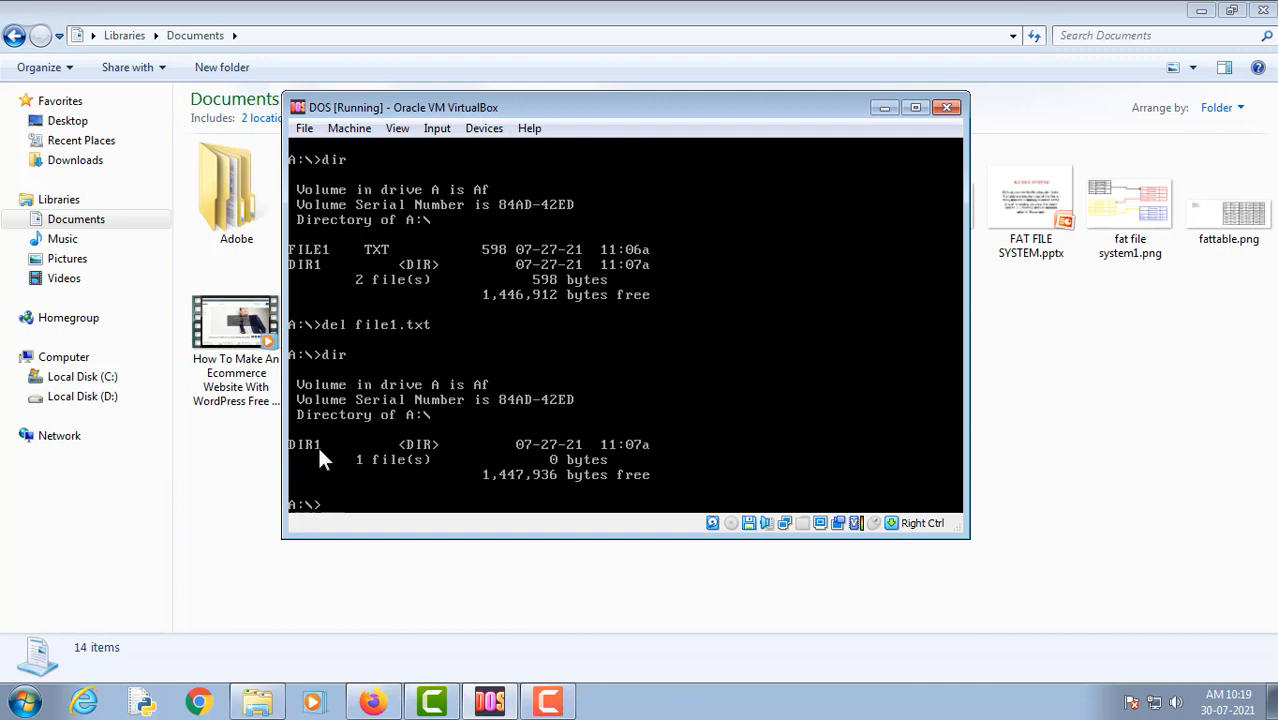
- Switch to drive C:, reopen drive A: in diskedit, and select the deleted FILE1 TXT entry
text(c)
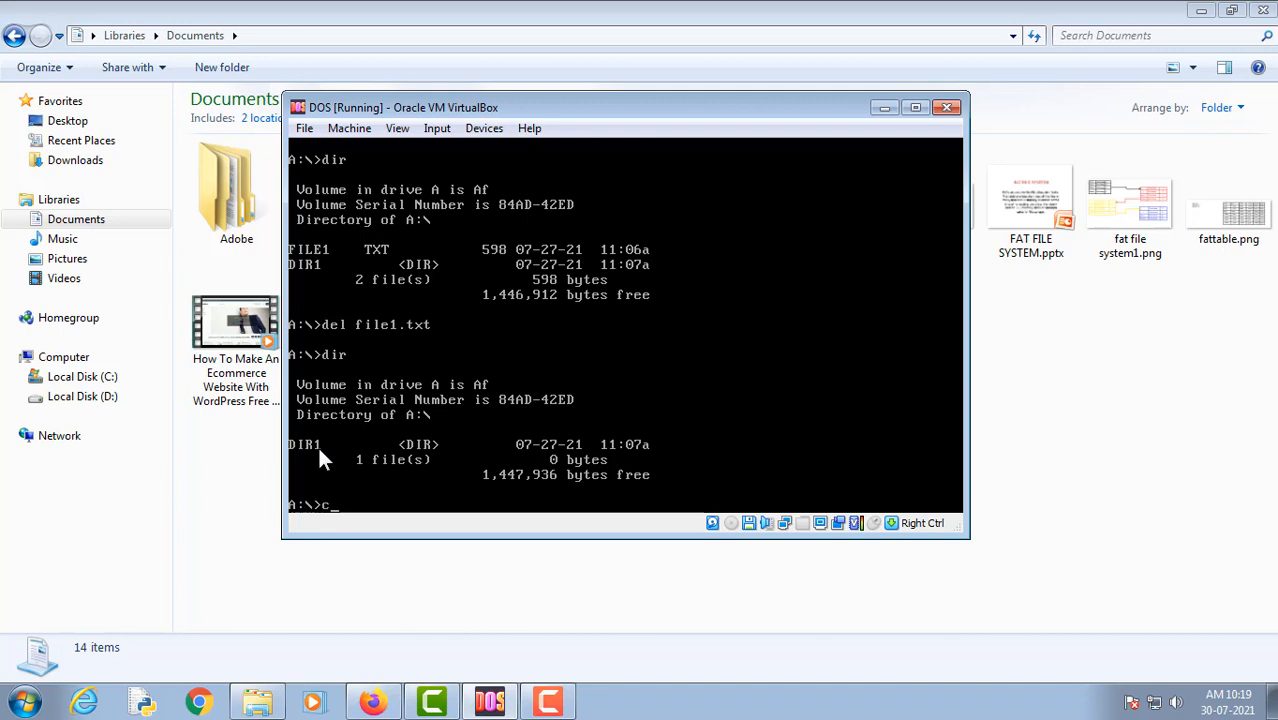
text(:)
key(Return)
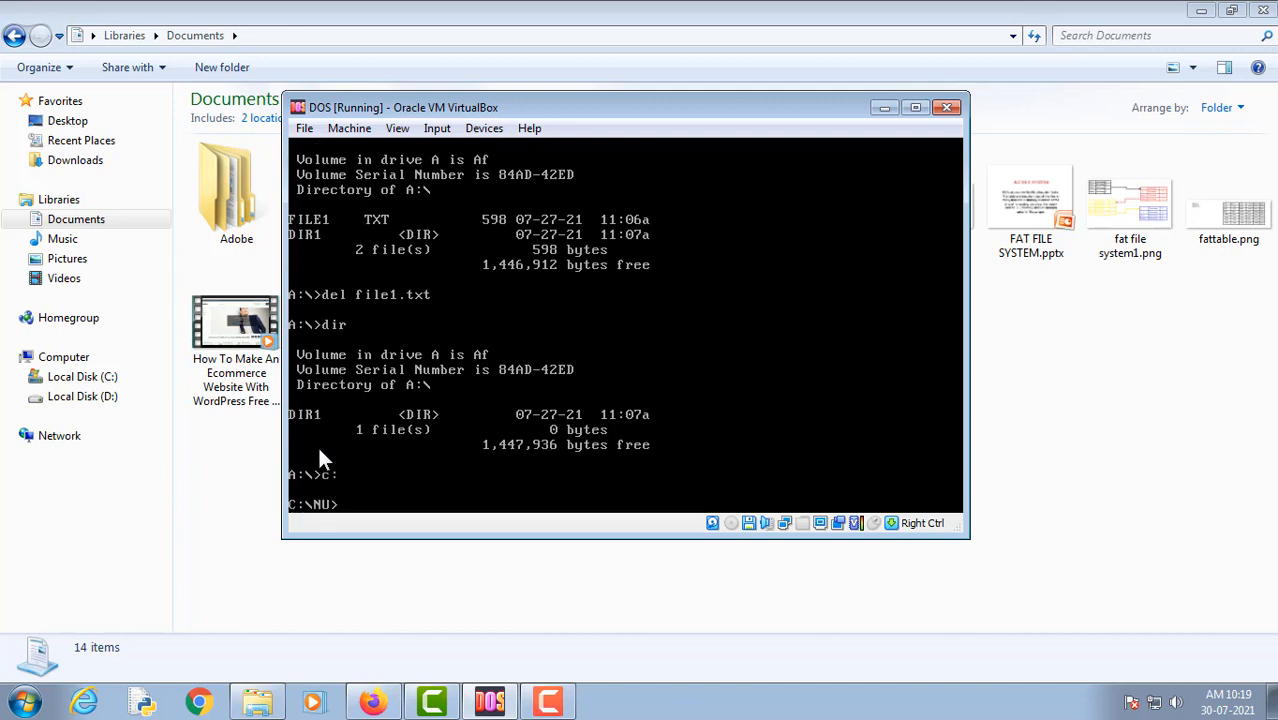
text(diskedit a:)
key(Return)
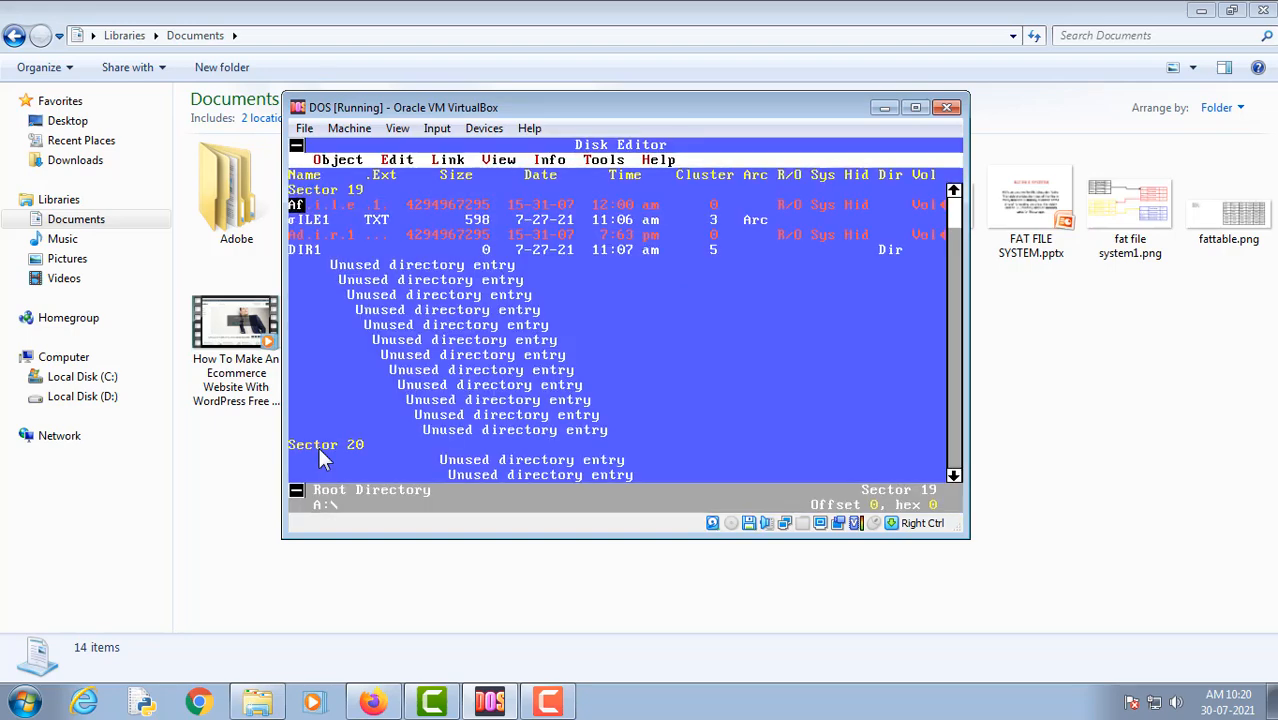
key(Down)
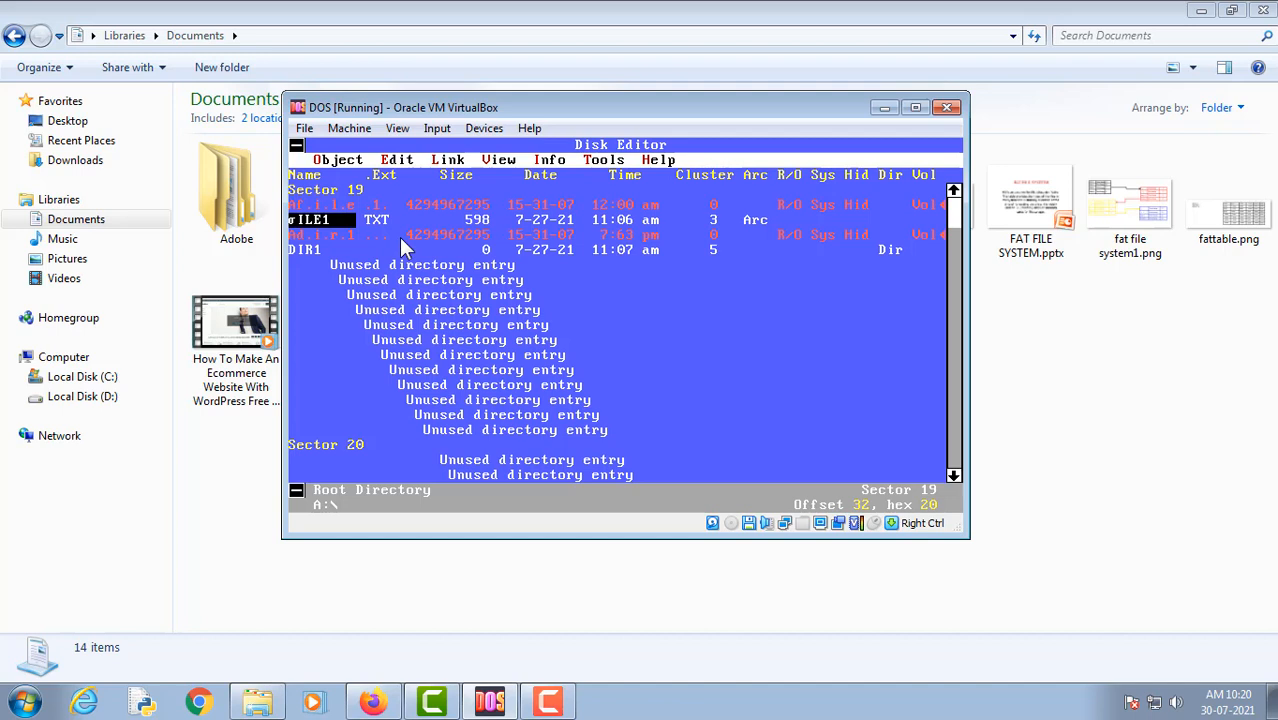
- Open the first copy of drive A:'s file allocation table in Disk Editor
key(alt+o)
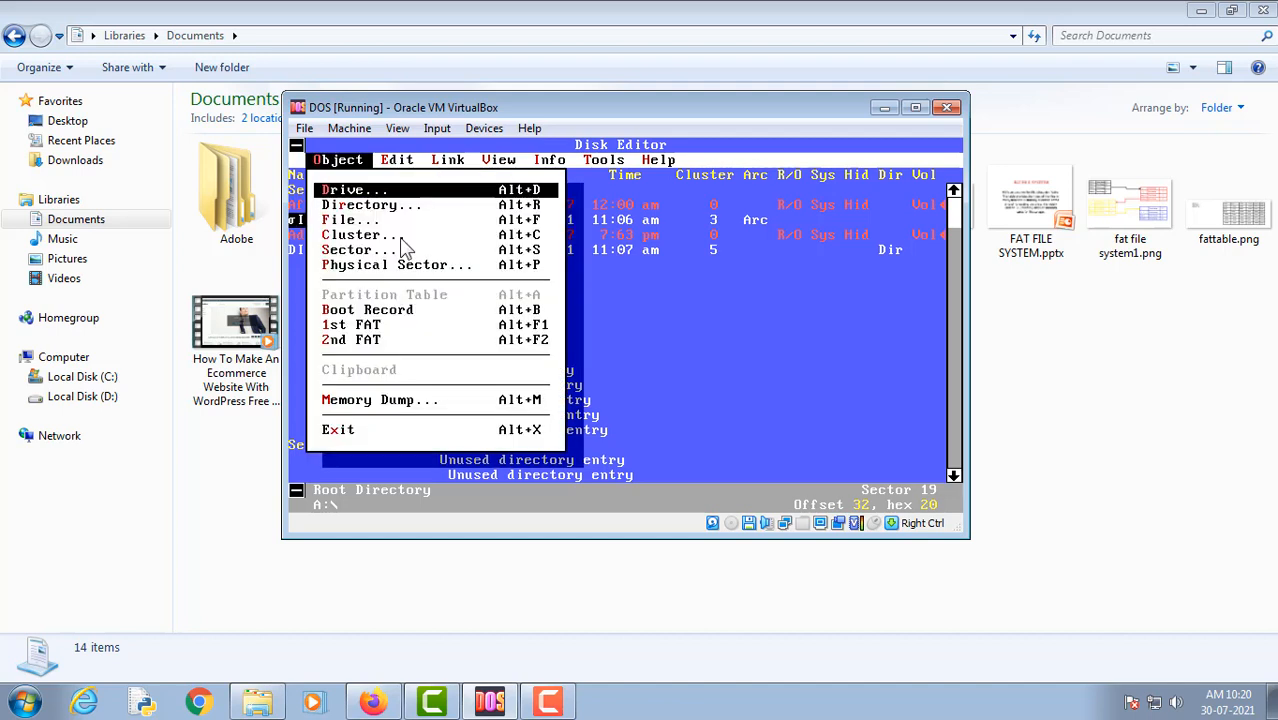
key(Down)
key(Down)
key(Down)
key(Down)
key(Down)
key(Down)
key(Down)
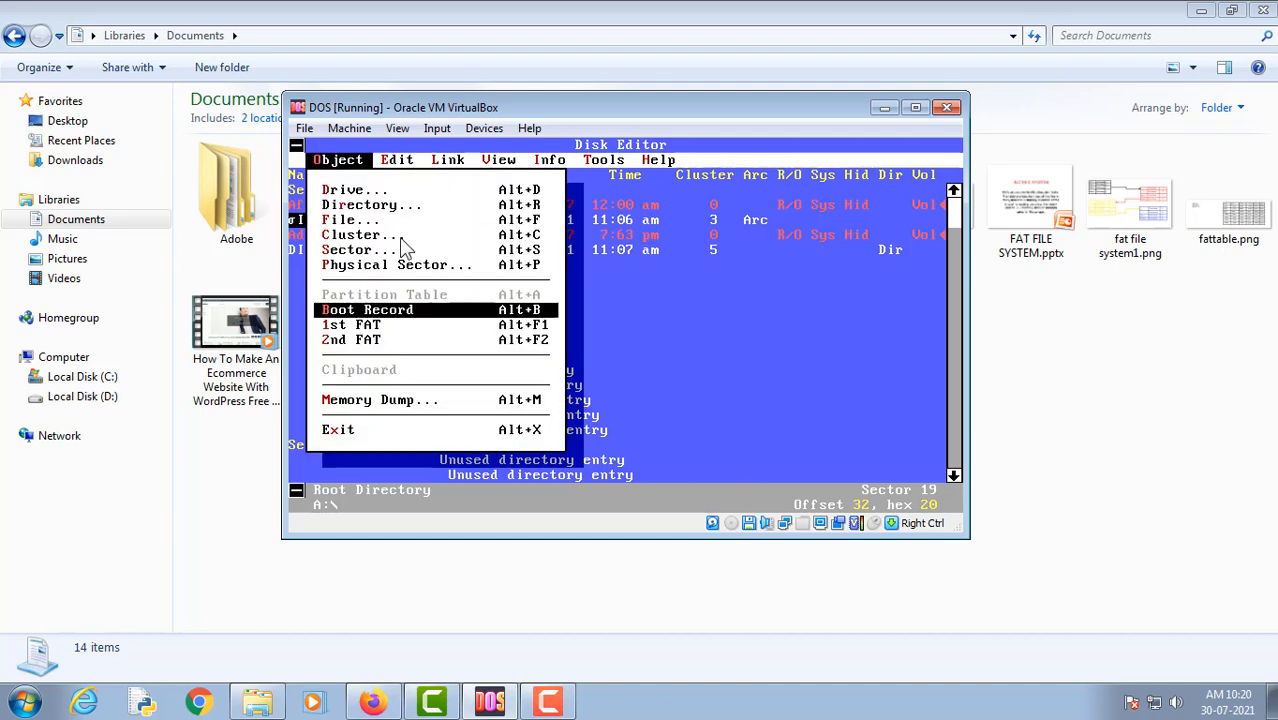
key(Return)
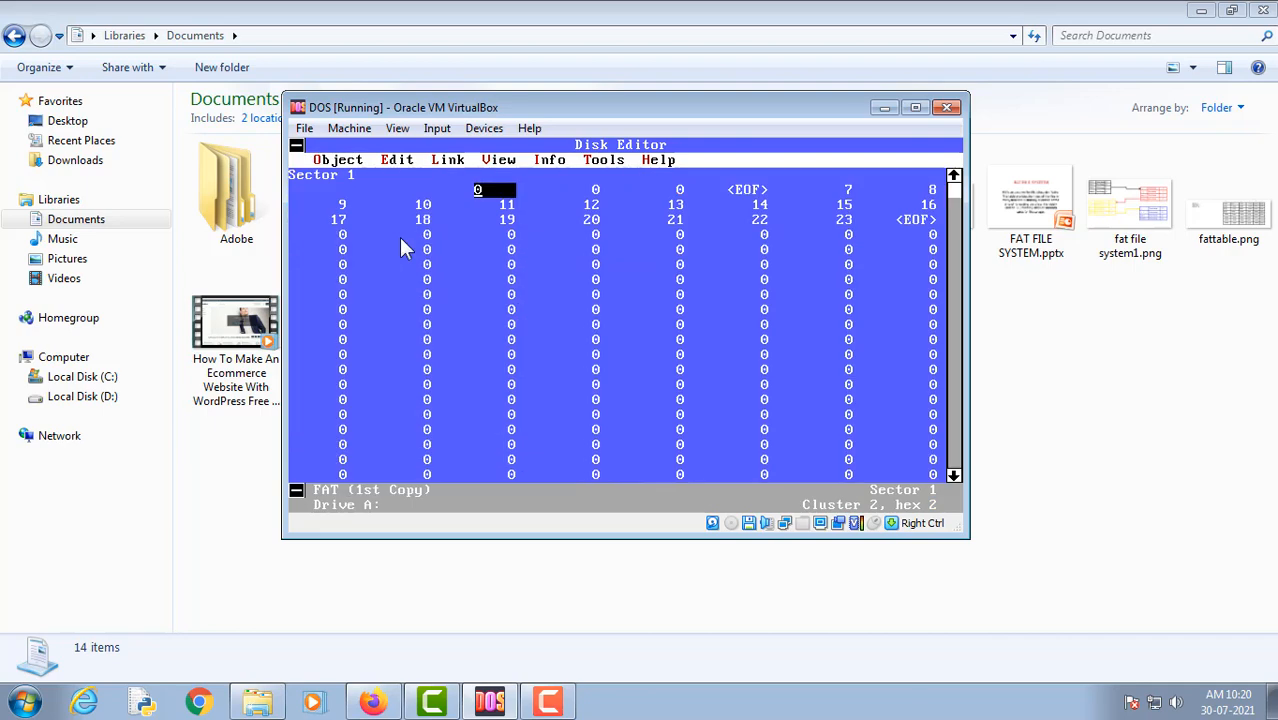
- Rebuild the deleted file's cluster chain by setting cluster 3 to 4 and cluster 4 to EOF
key(Right)
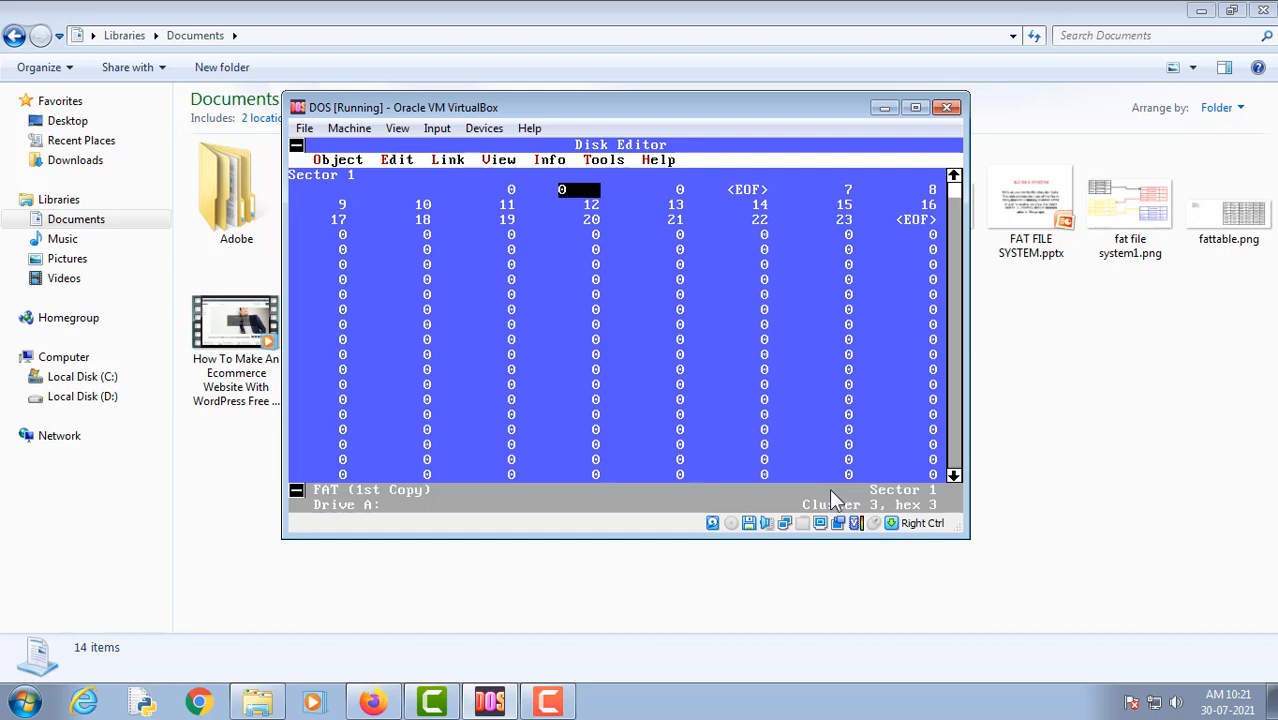
key(Right)
key(Left)
key(Right)
key(Left)
text(4)
key(Right)
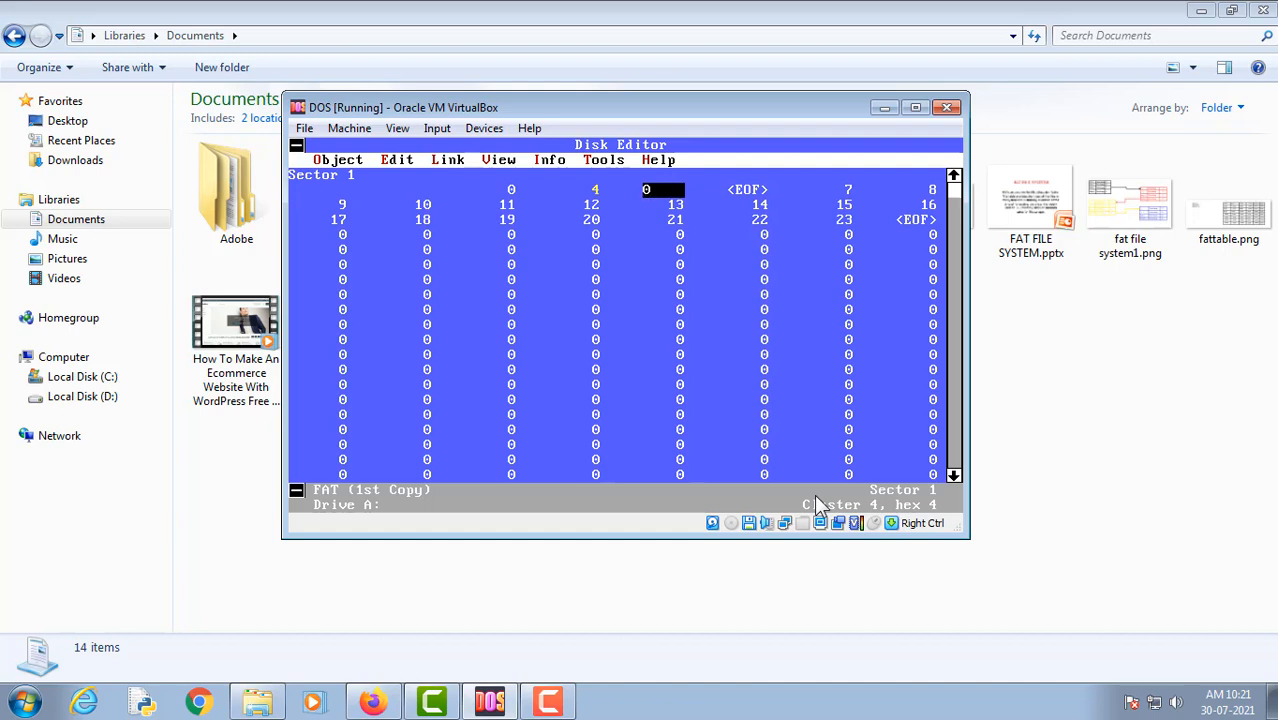
key(e)
- Leave the FAT for the directory view, writing the Sector 1 changes with Synchronize FATs enabled and rescanning the disk
key(alt+o)
key(Down)
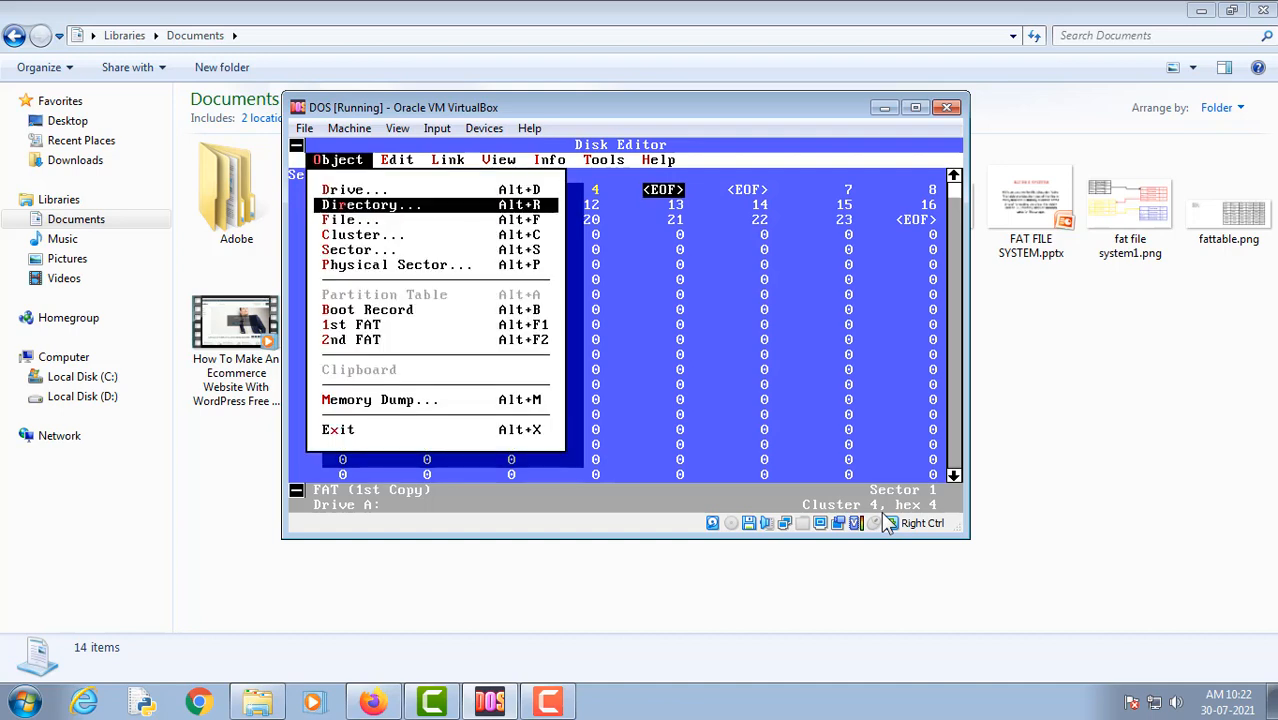
key(Return)
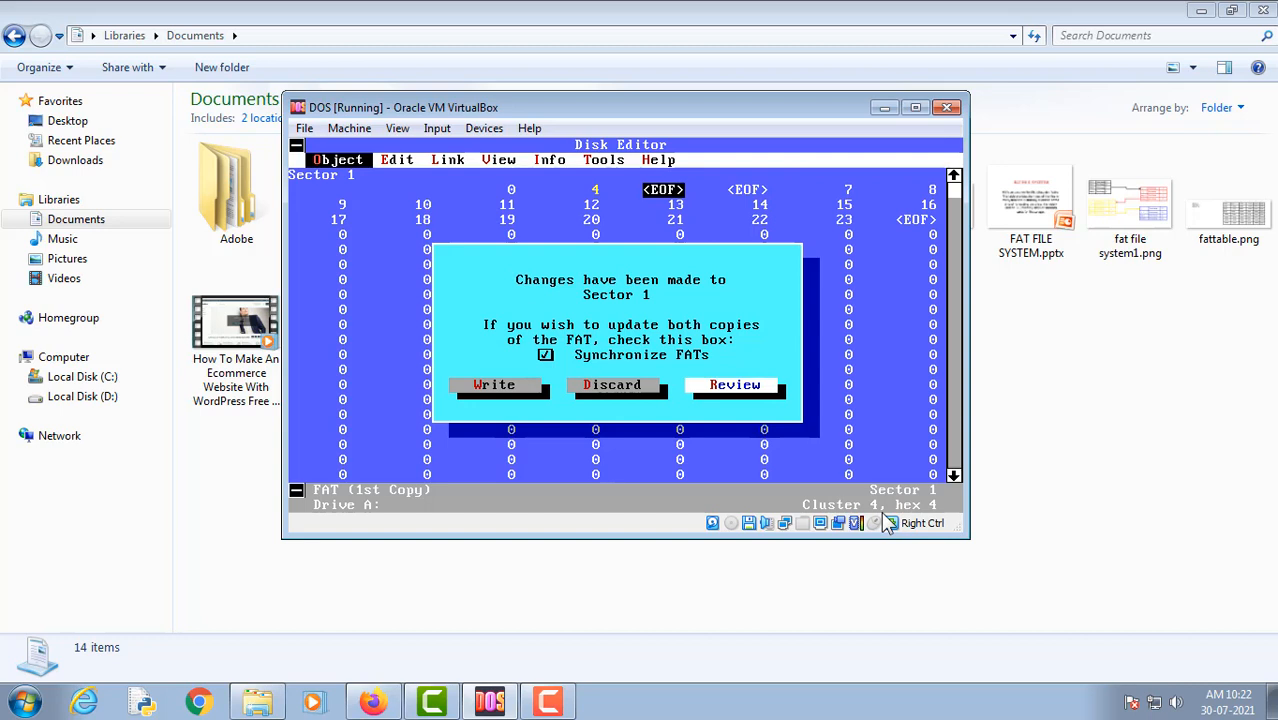
key(Left)
key(Left)
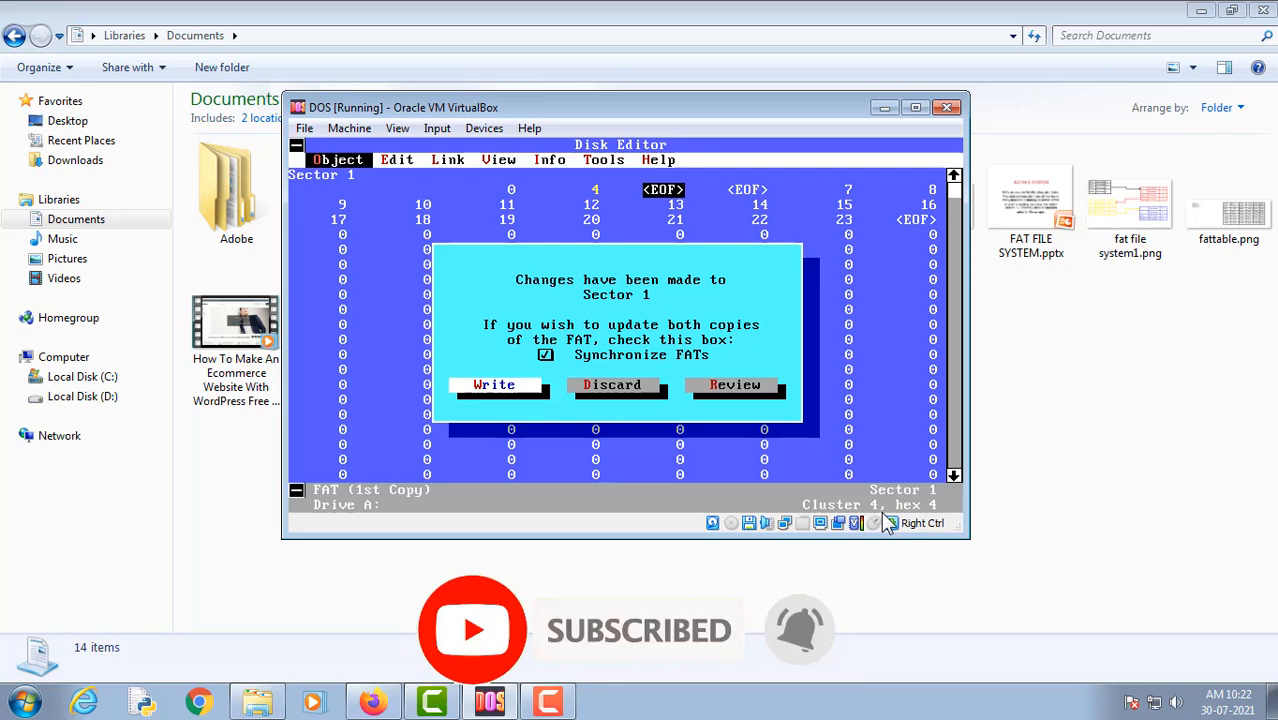
key(Return)
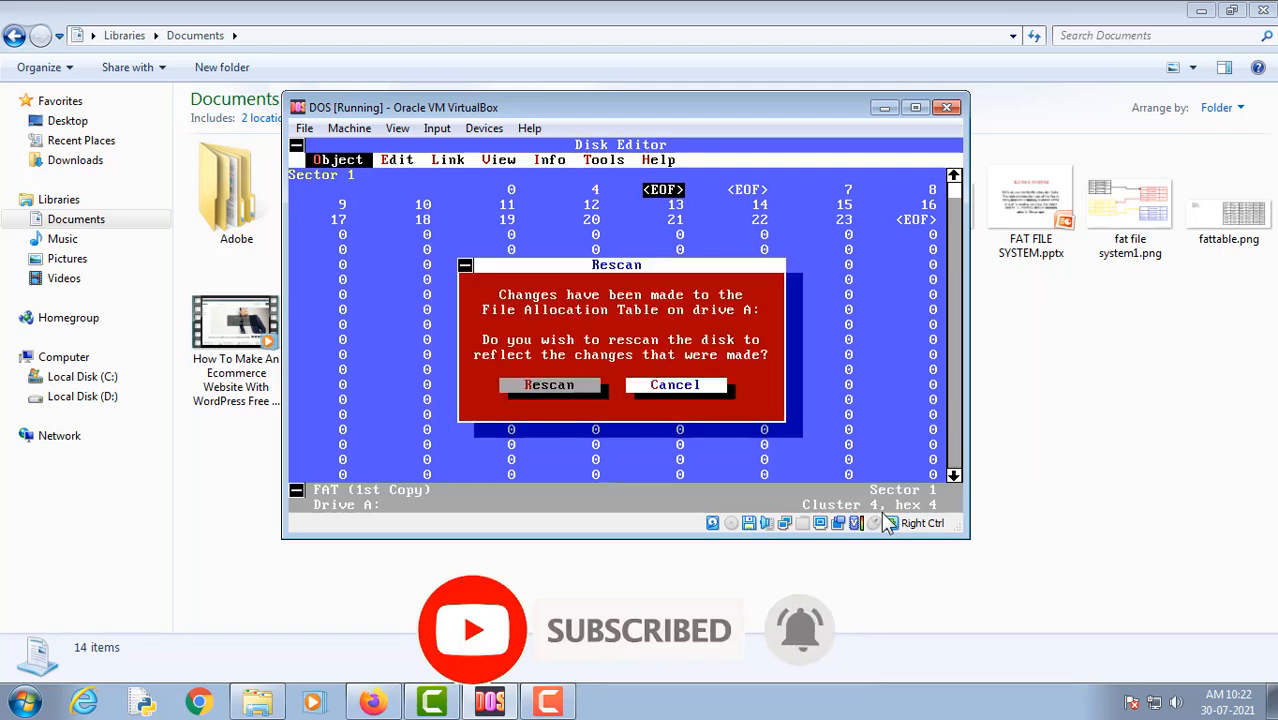
key(Right)
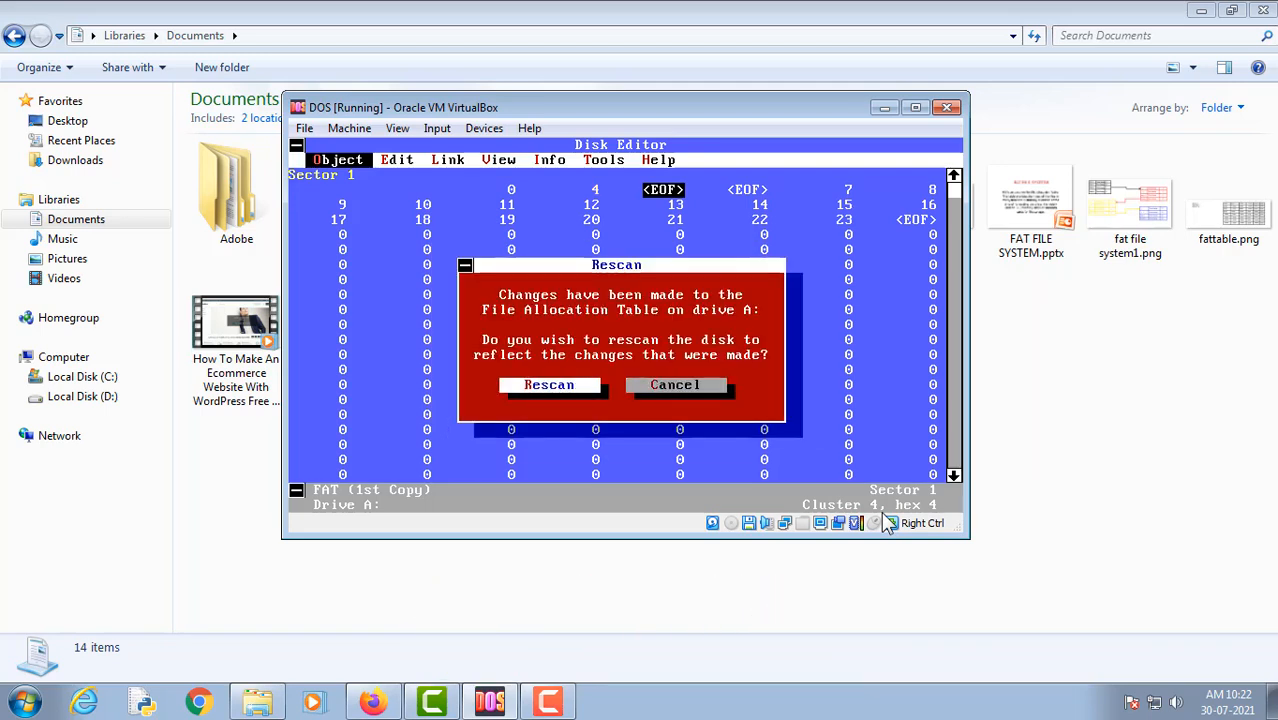
key(Return)
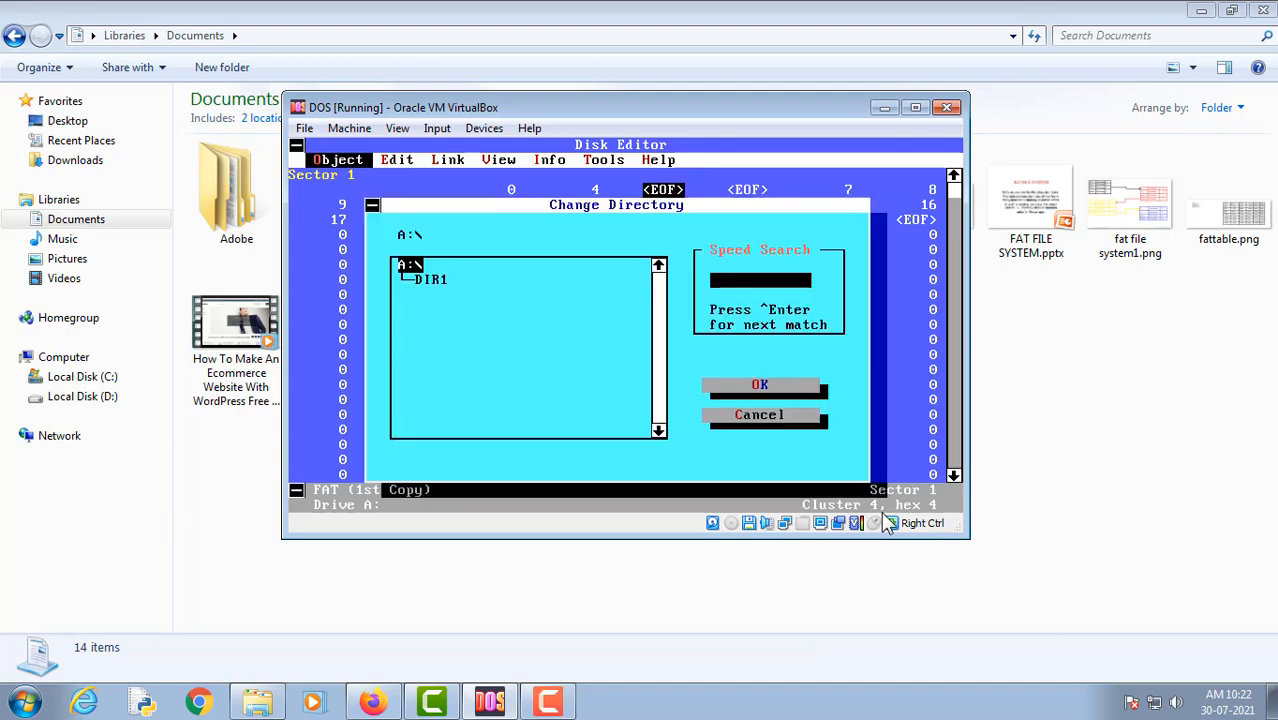
- In the A:\ root directory, replace the deleted FILE1 TXT entry's first character with "!" and write the Sector 19 change
key(Return)
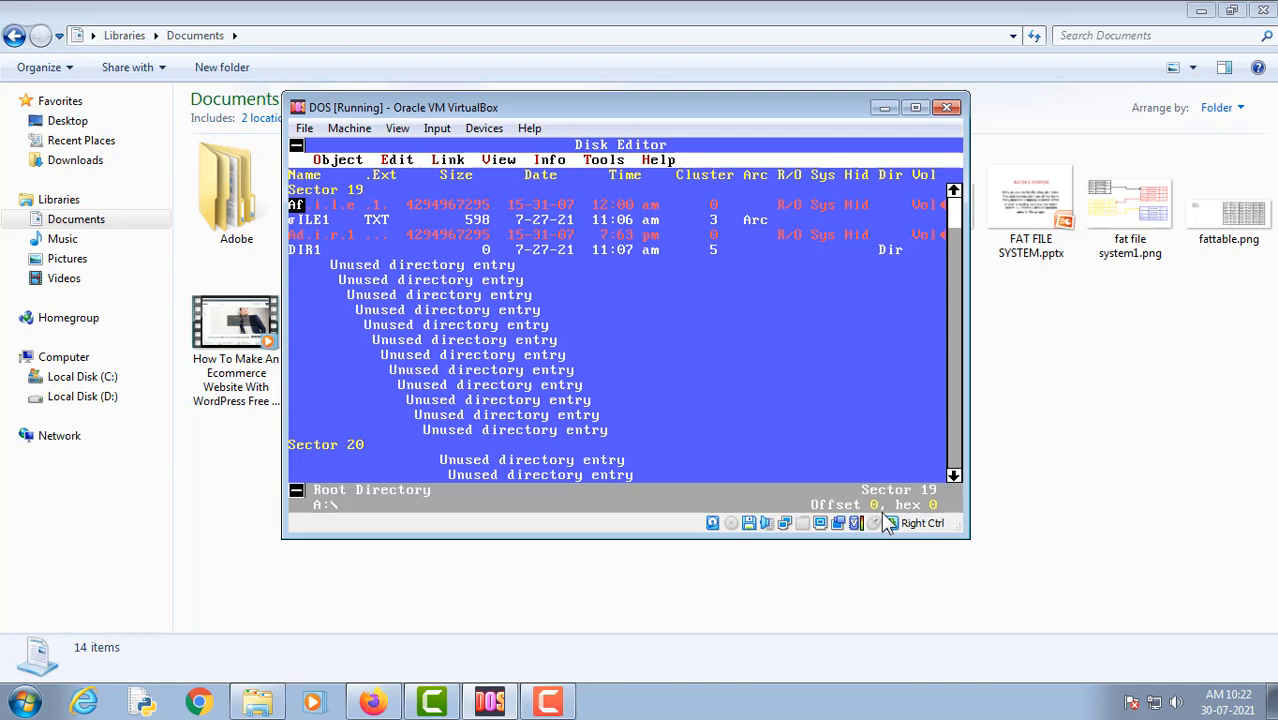
key(Down)
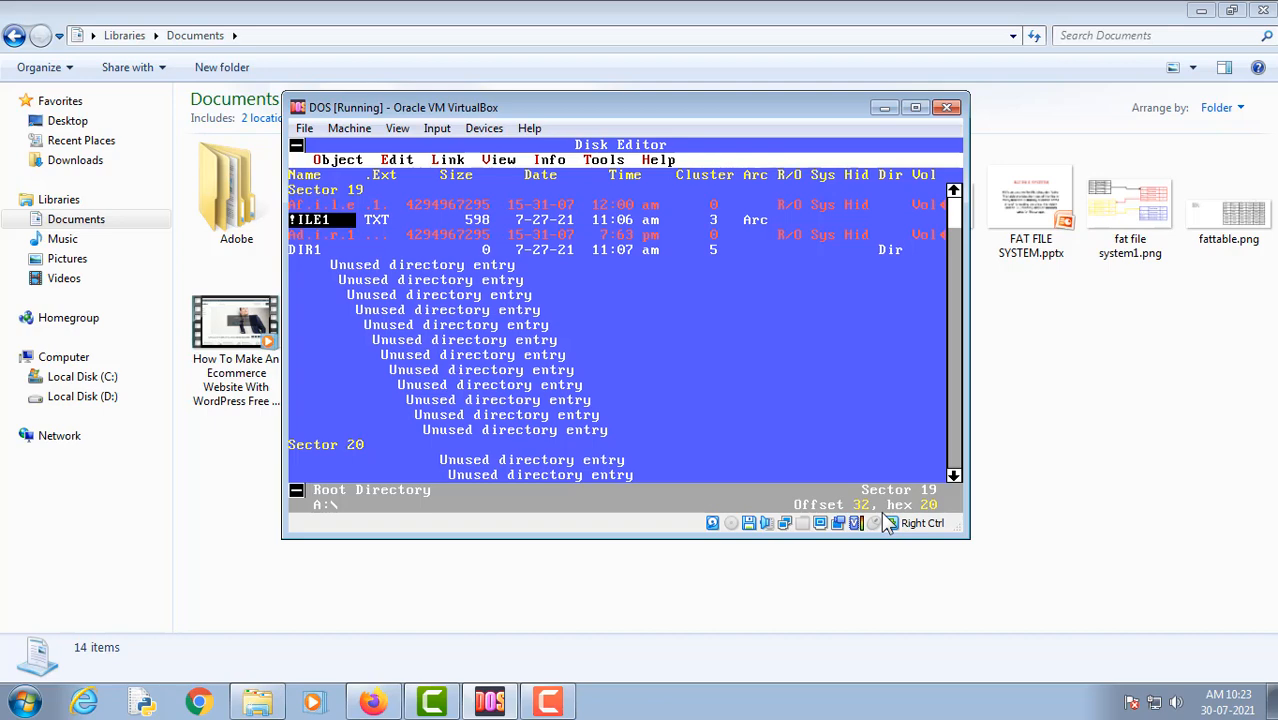
key(alt+o)
key(Down)
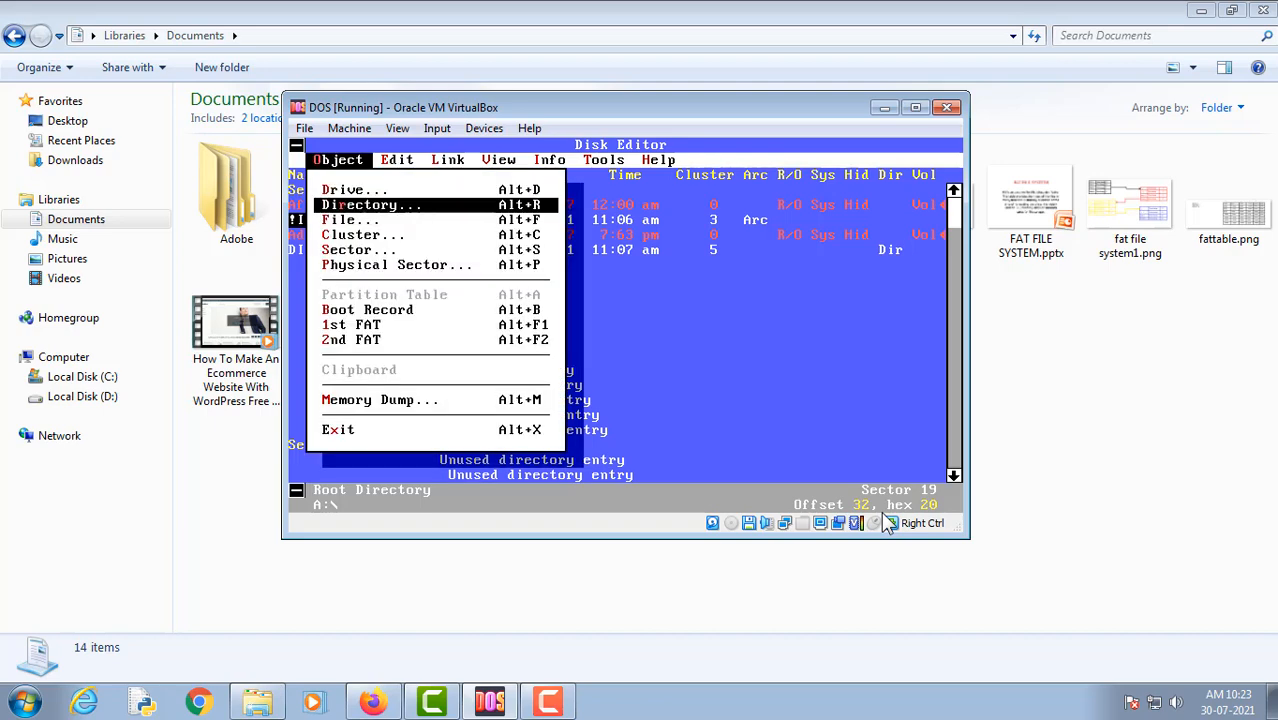
key(Return)
key(Left)
key(Left)
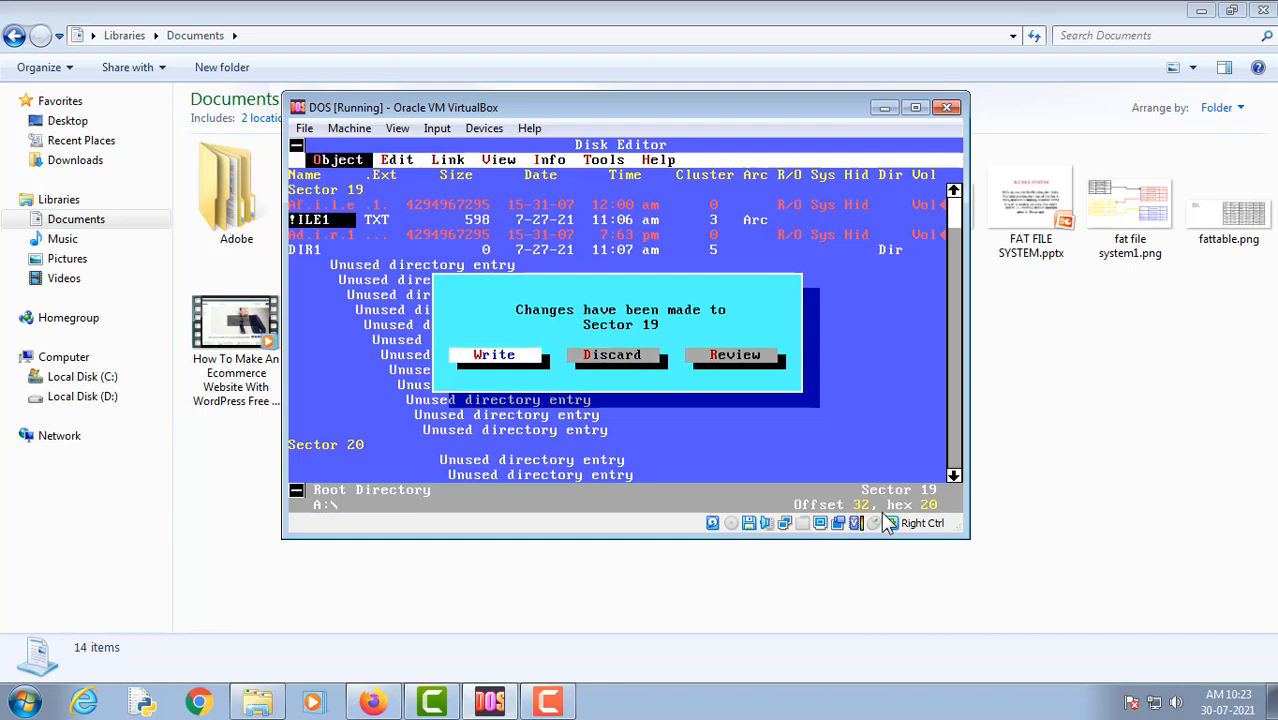
key(Return)
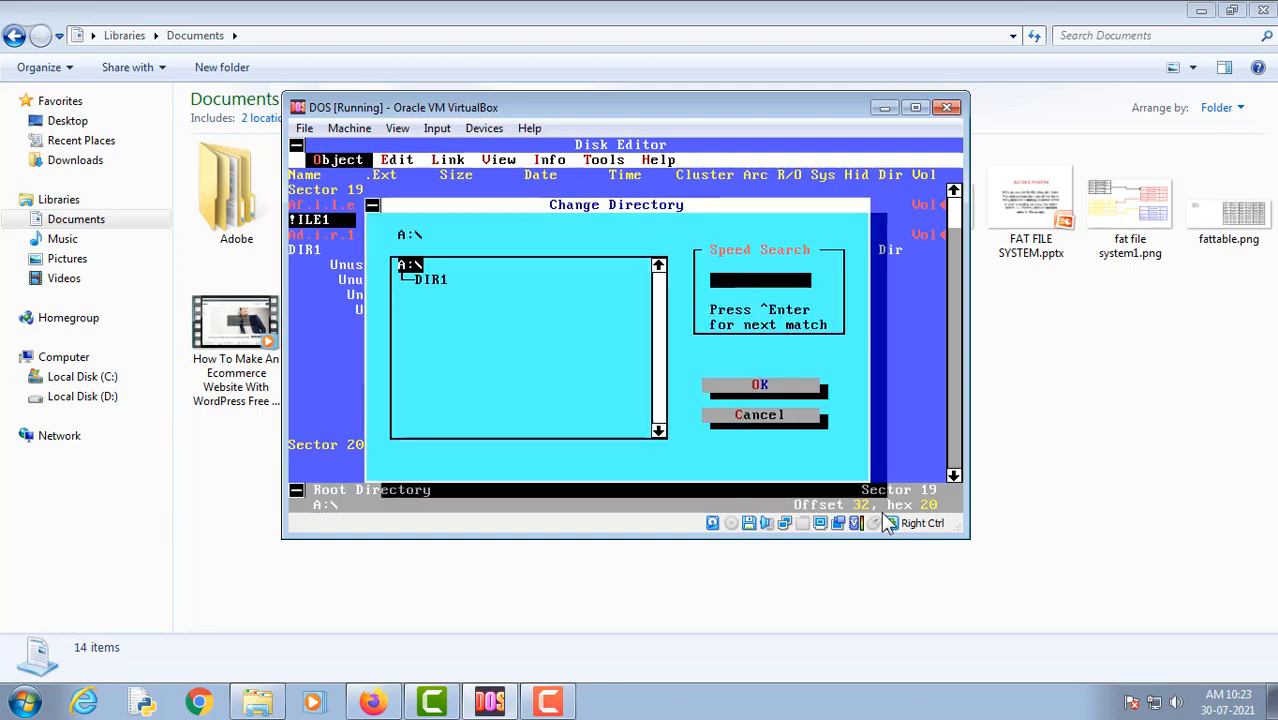
- Reopen the A:\ root directory and exit Disk Editor to DOS, where drive A:'s contents are listed with dir
key(Return)
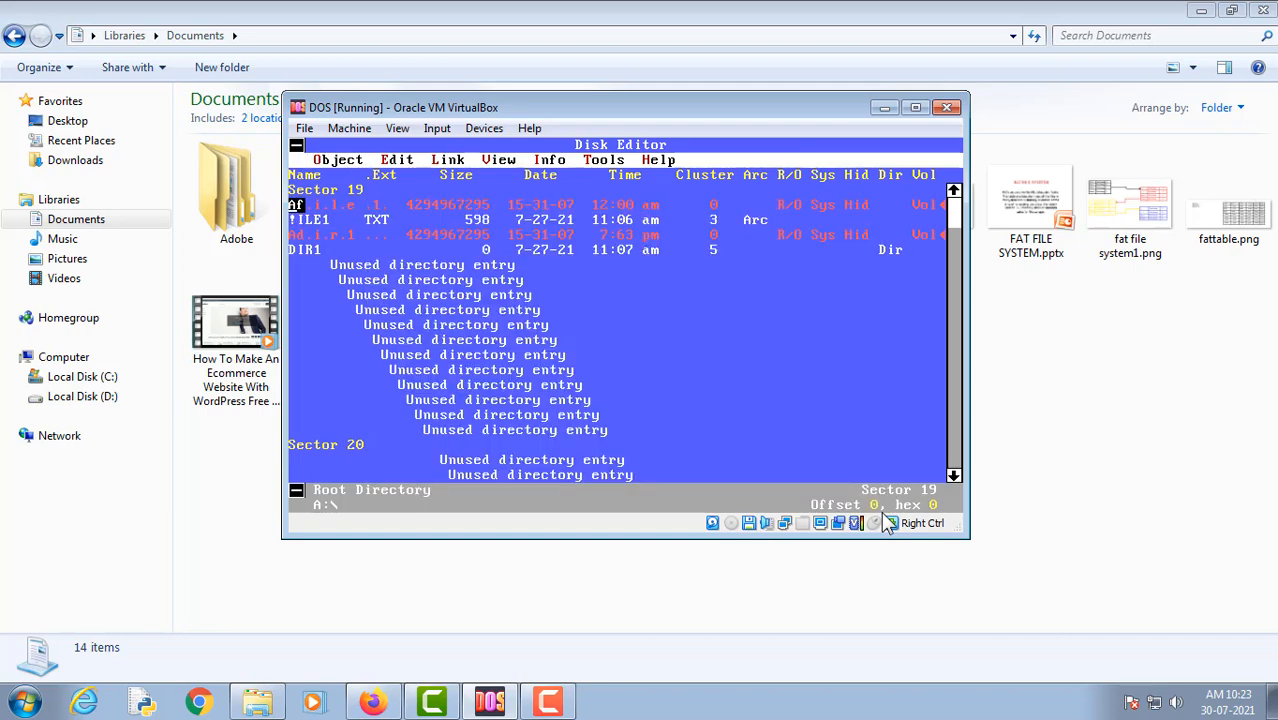
key(Escape)
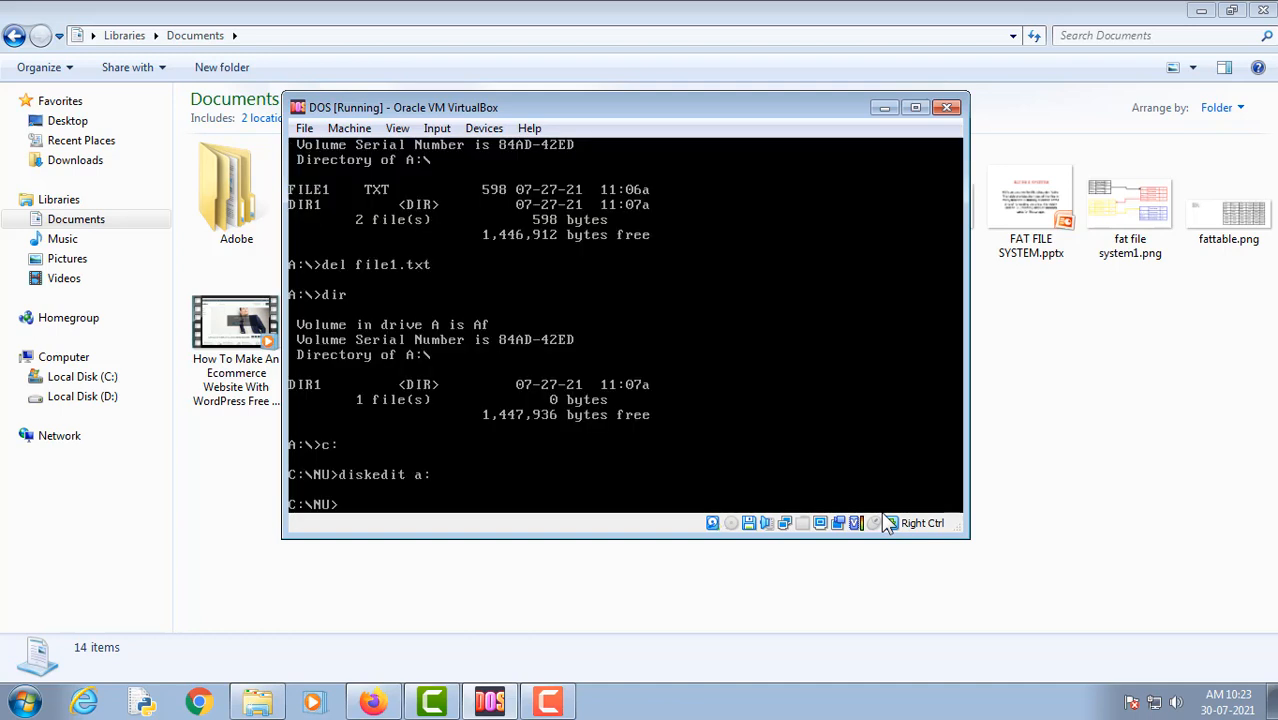
text(a:)
key(Return)
text(dir)
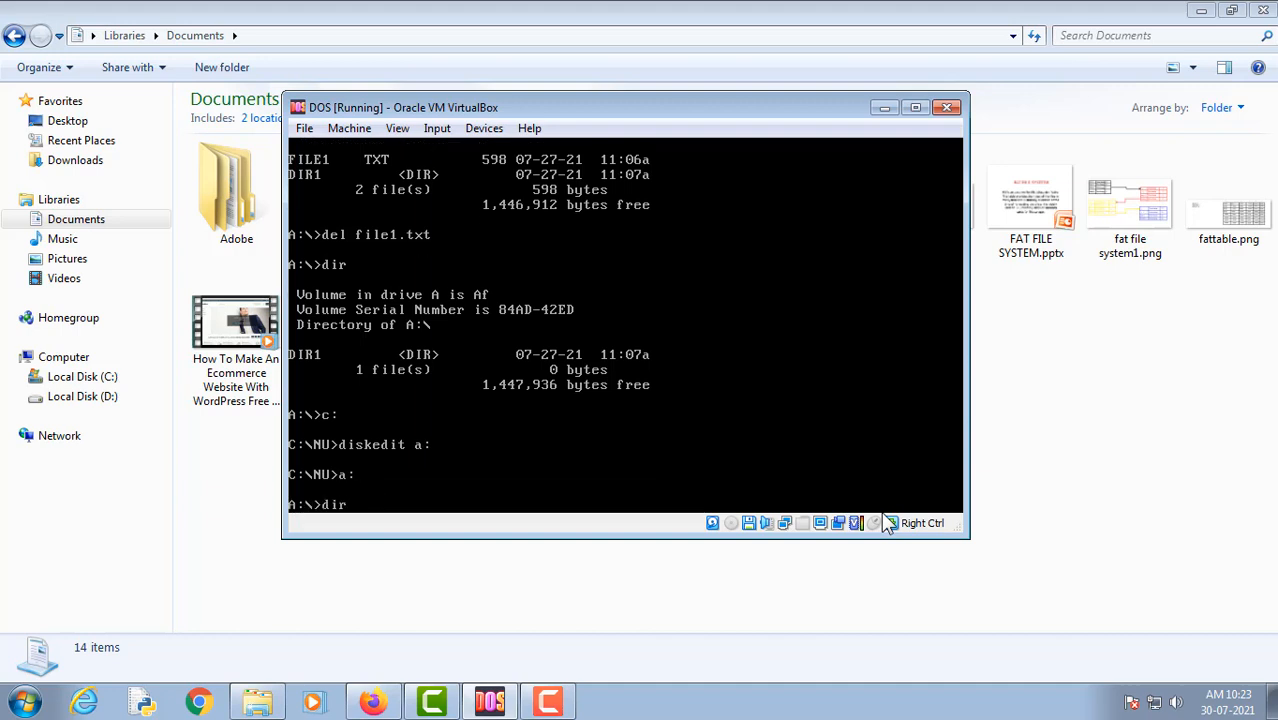
key(Return)
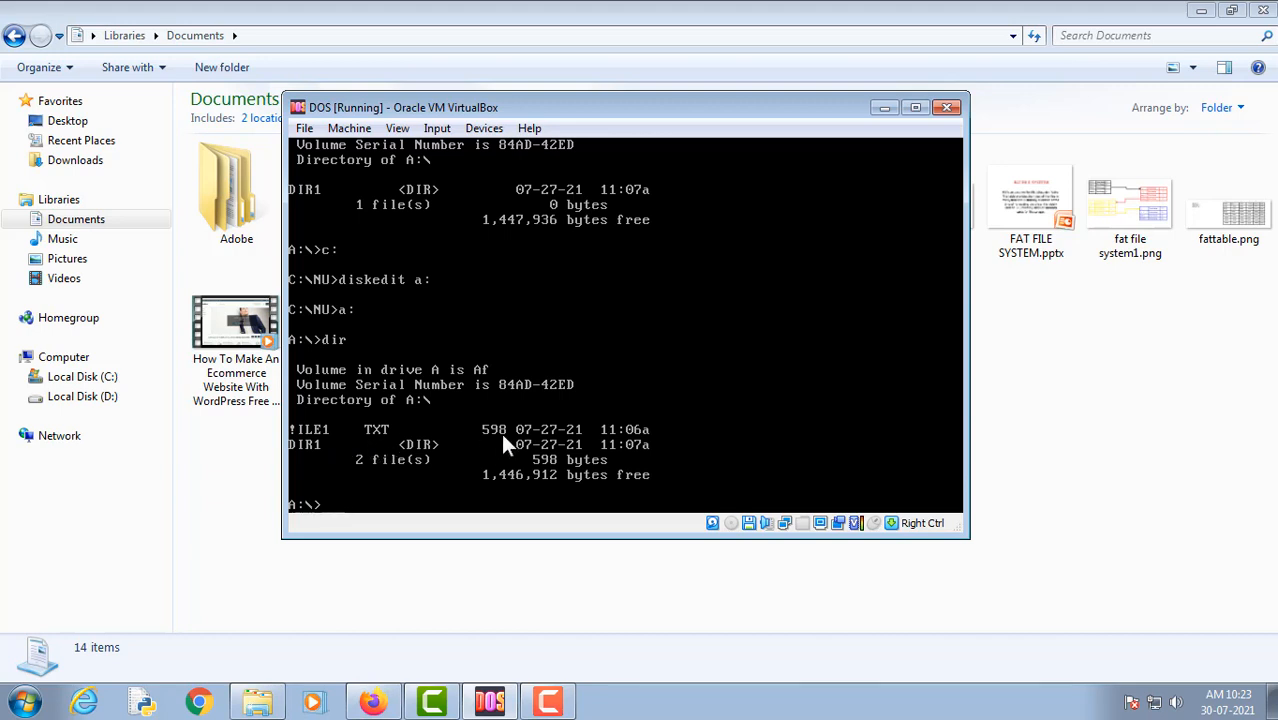
- Display the text of the recovered file !ile1.txt on drive A: with the type command
drag(692, 112, 713, 111)
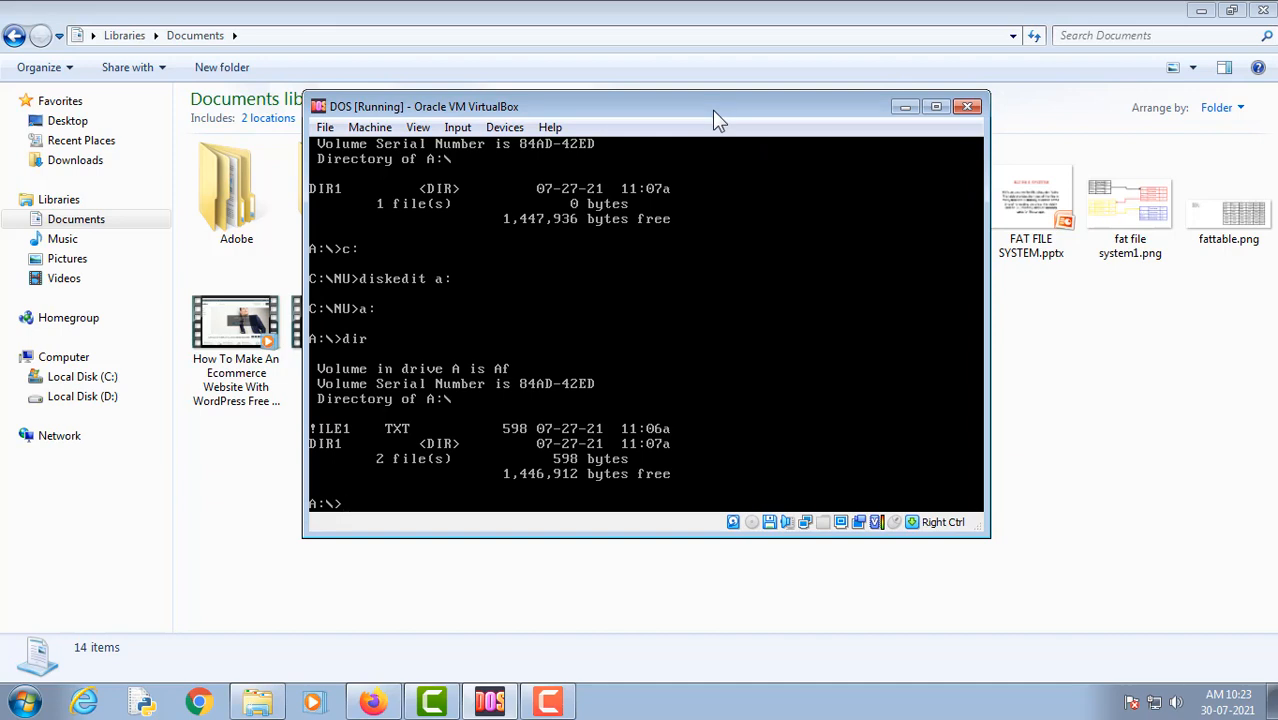
text(type !ile1.txt)
key(Return)
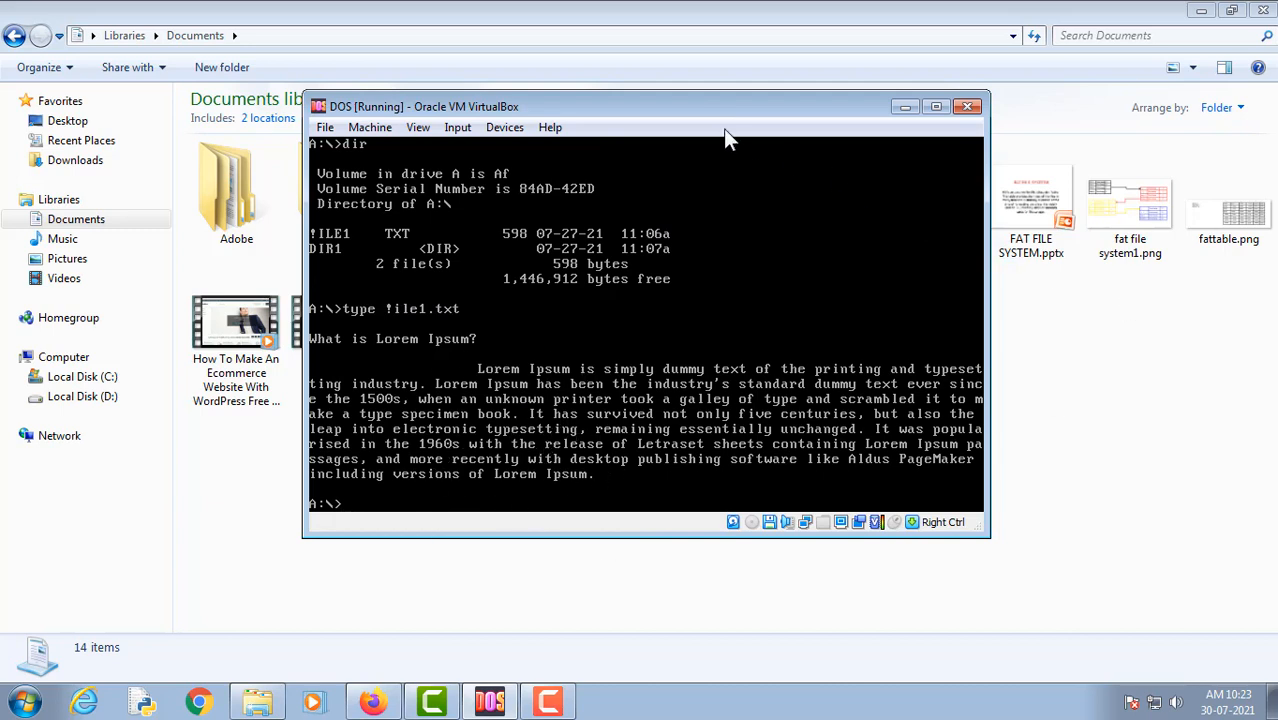
drag(697, 108, 677, 186)
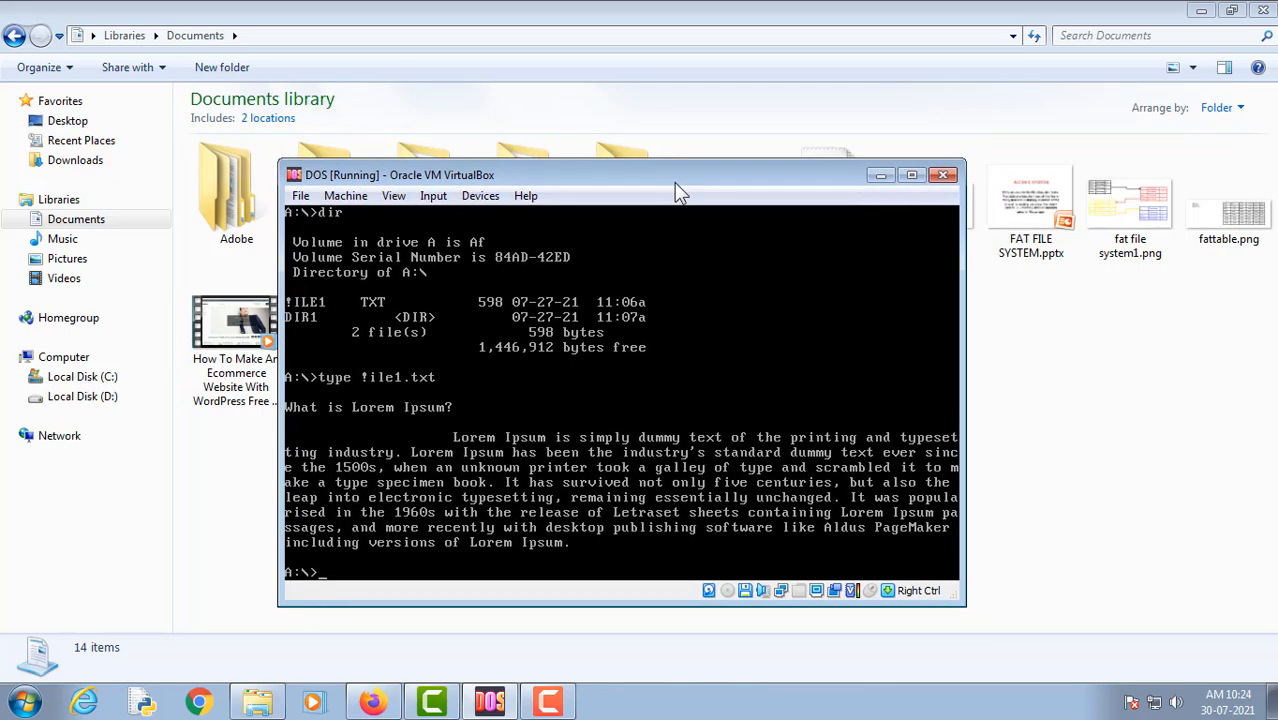